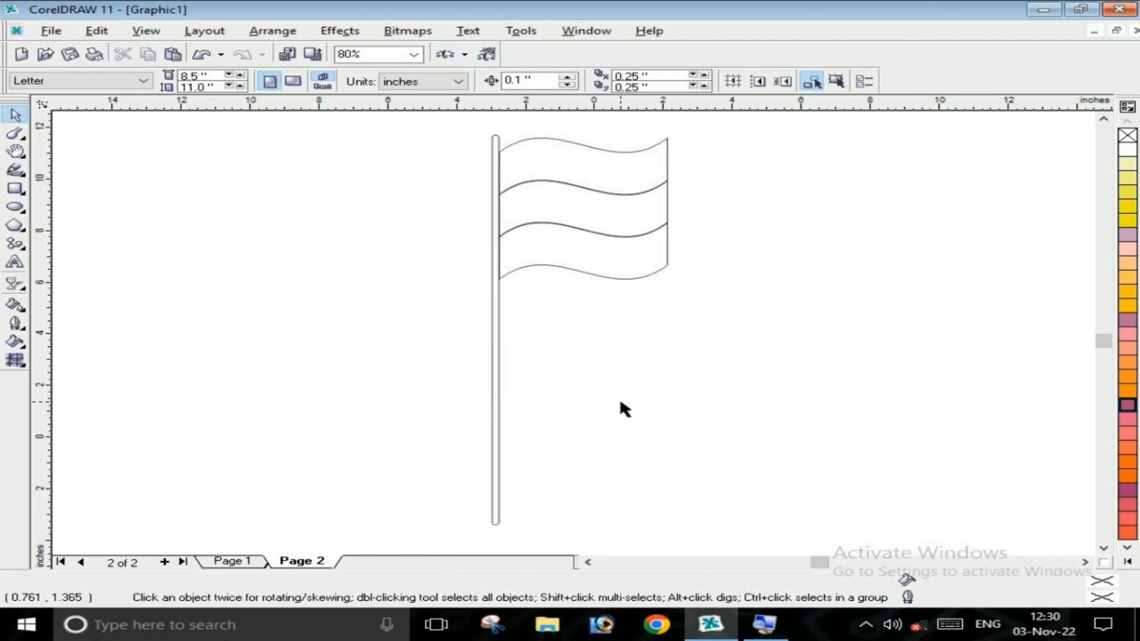
Fill the flag's upper wavy stripe with a uniform orange of C0 M82 Y96 K0
left_click(658, 151)
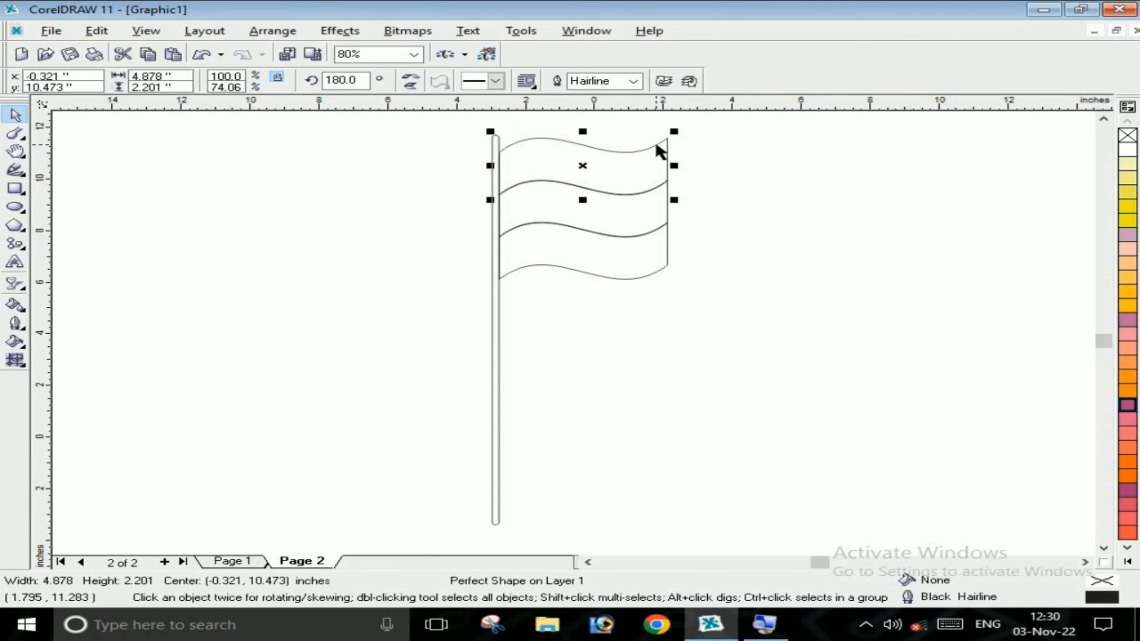
left_click(16, 342)
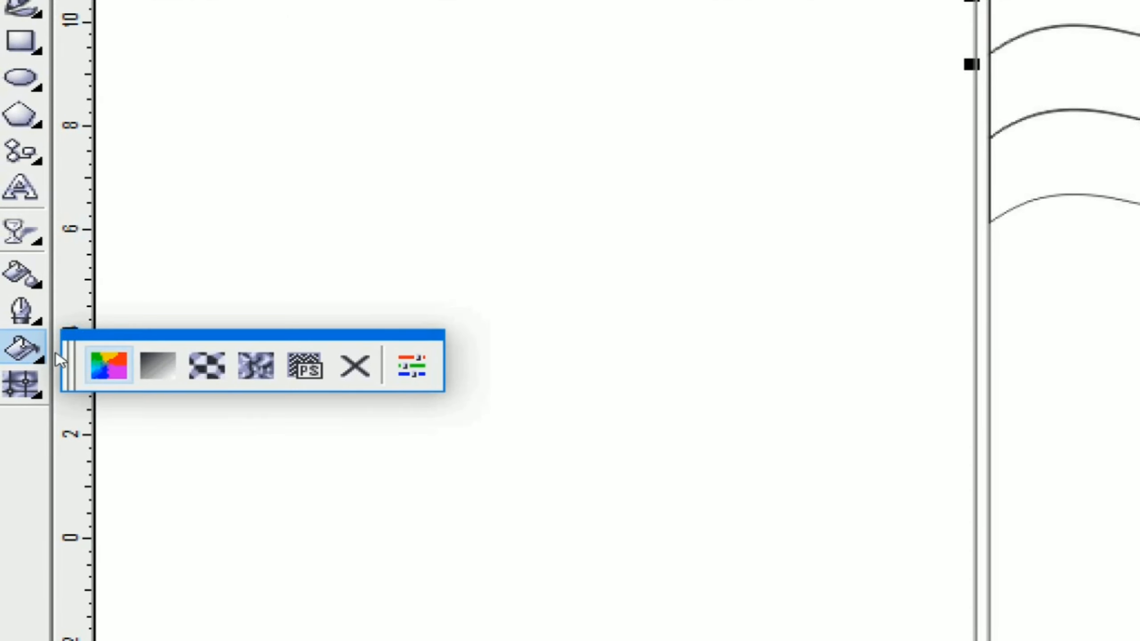
left_click(104, 364)
left_click(495, 185)
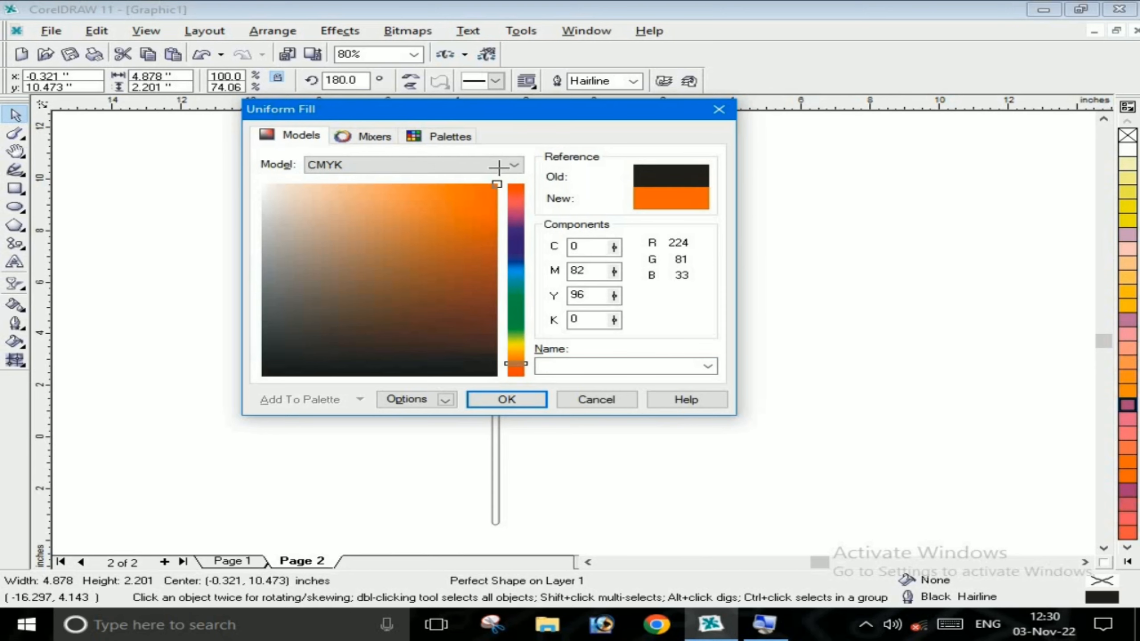
left_click(507, 399)
Fill the flag's lower wavy stripe with a uniform green of C81 M0 Y100 K0
left_click(616, 278)
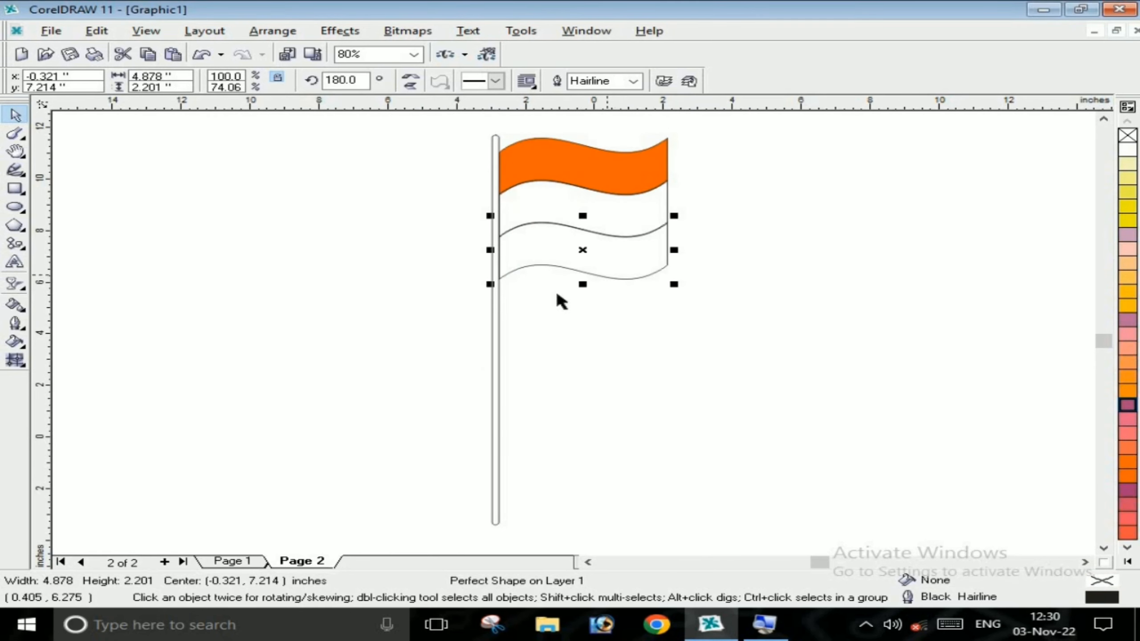
left_click(16, 344)
left_click(60, 350)
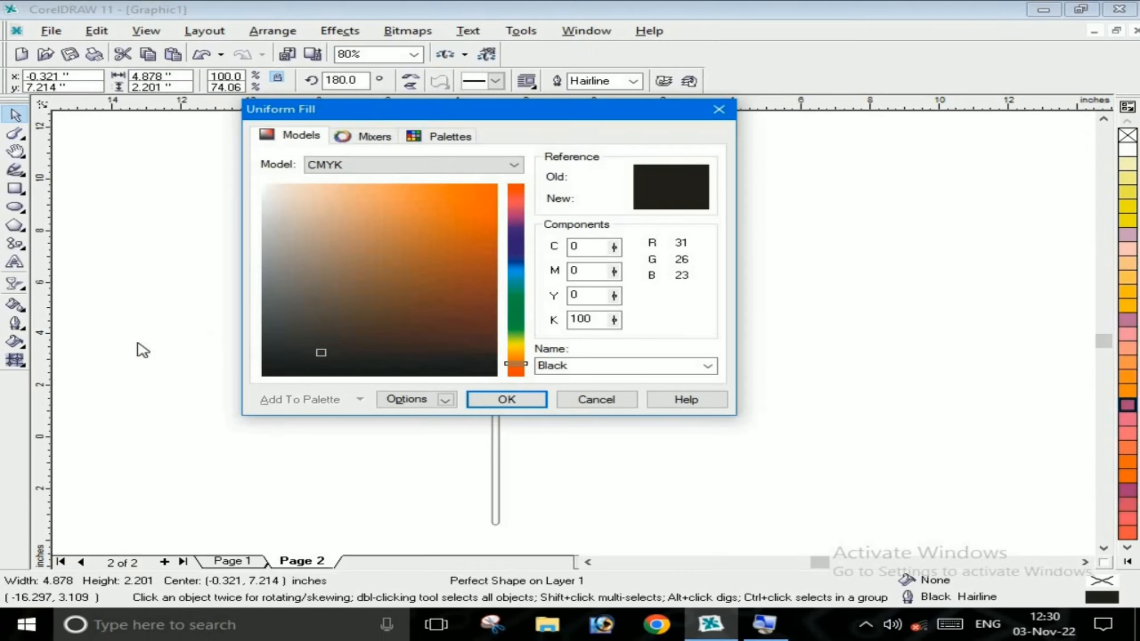
mouse_move(521, 288)
left_mouse_down()
mouse_move(520, 323)
mouse_move(516, 312)
left_mouse_up()
left_click(457, 255)
left_click(506, 399)
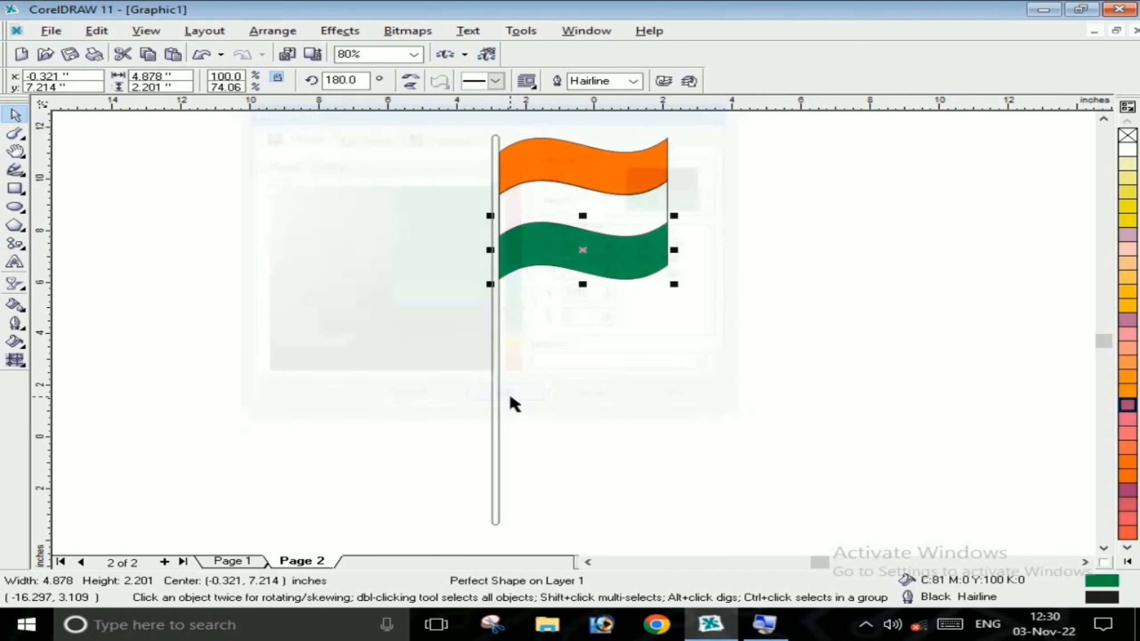
left_click(600, 393)
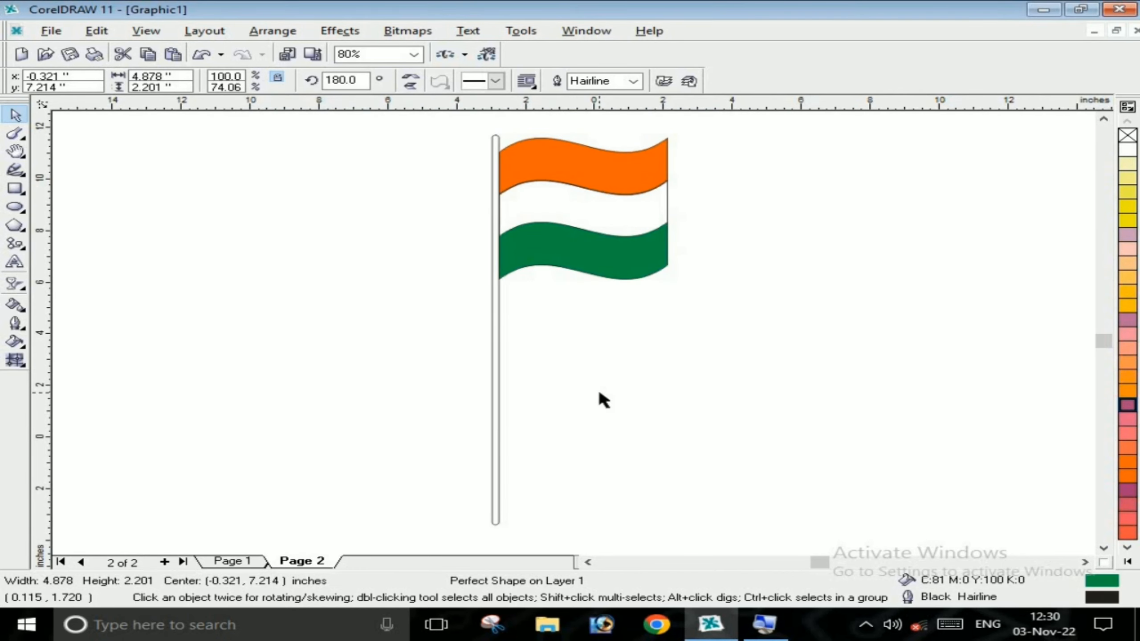
Draw an ellipse about 2.36 by 1.2 inches around the foot of the flagpole and nudge it to centre on the pole
left_click(1102, 548)
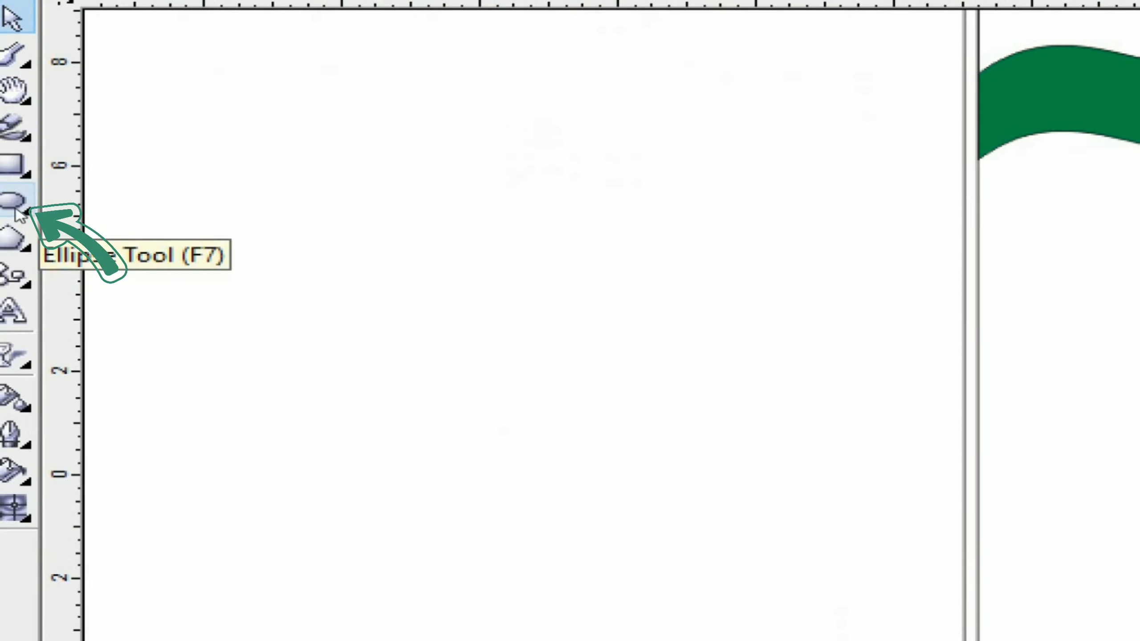
left_click(15, 208)
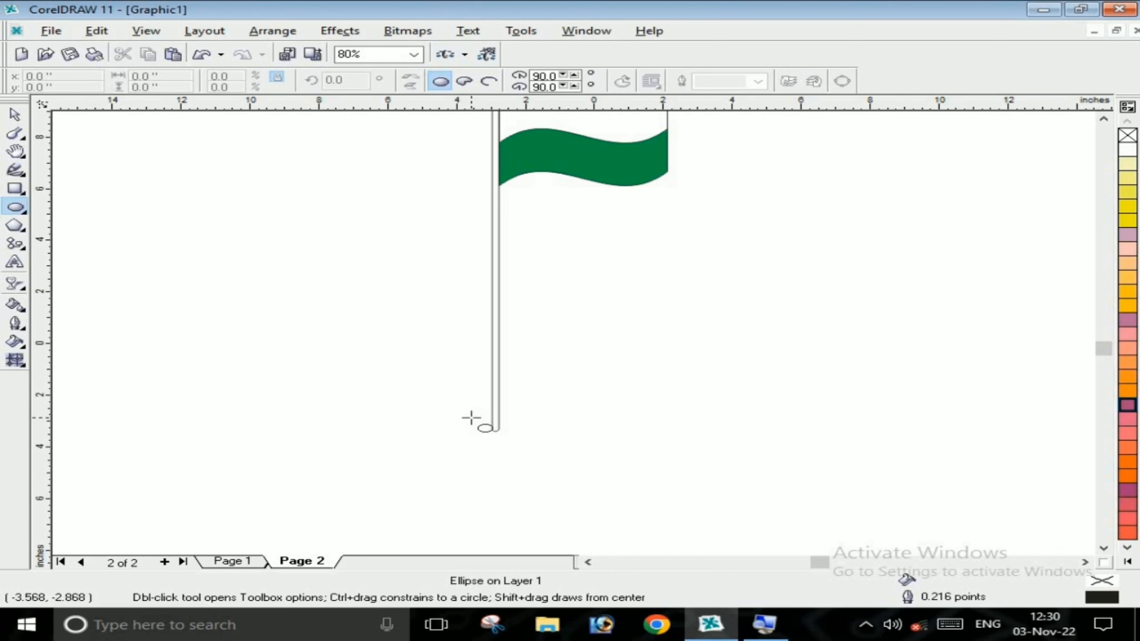
left_click_drag(462, 417, 493, 428)
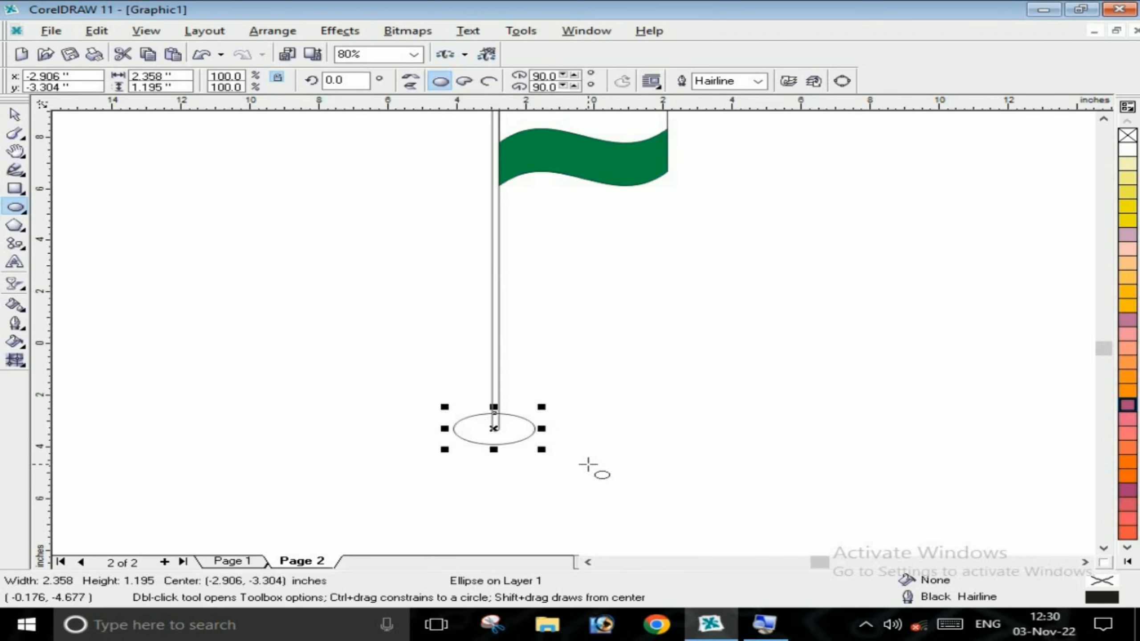
key("Right")
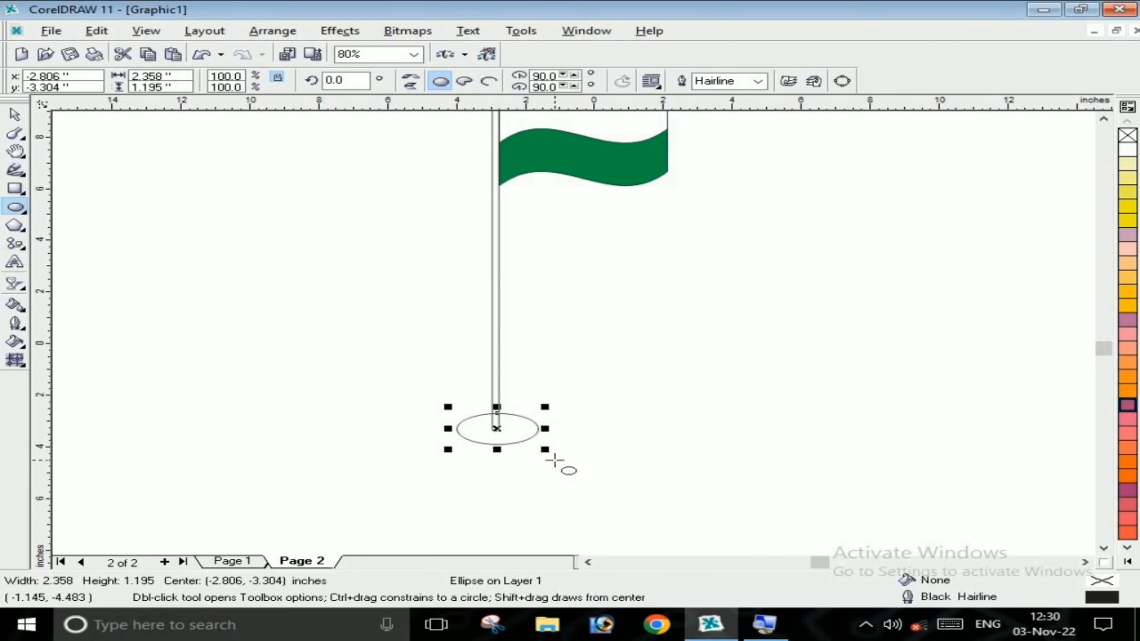
Duplicate the base ellipse into two enlarged concentric rings, about 4.46 by 2.26 and 7.1 by 3.6 inches, and nudge the largest down 0.2 inch
key("space")
key("ctrl+d")
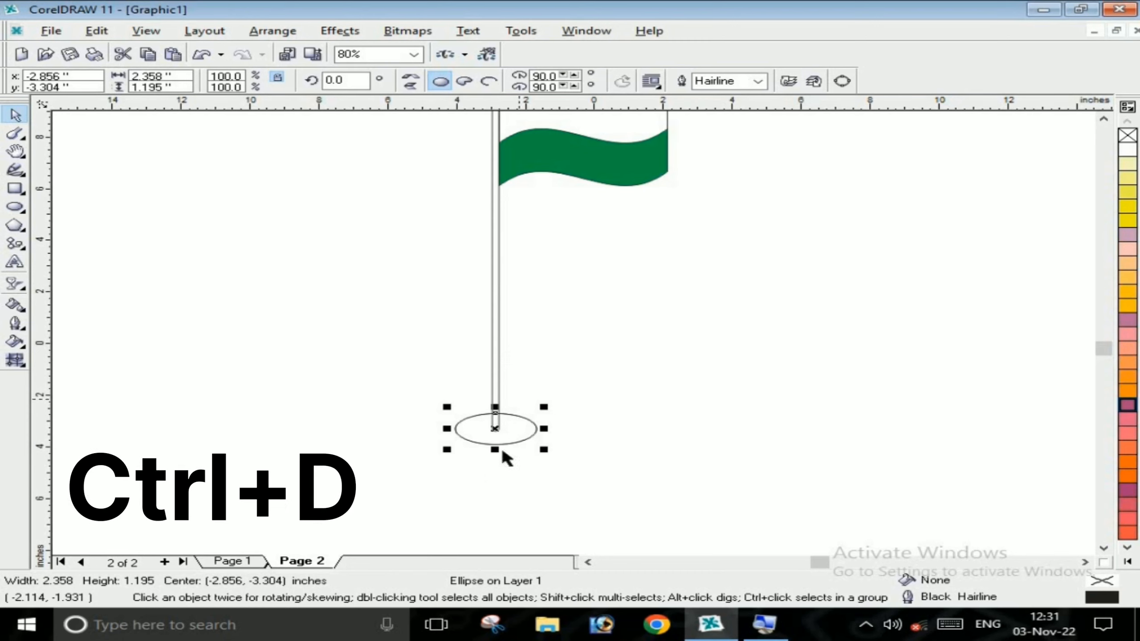
left_click_drag(541, 452, 629, 519)
key("Down")
key("Down")
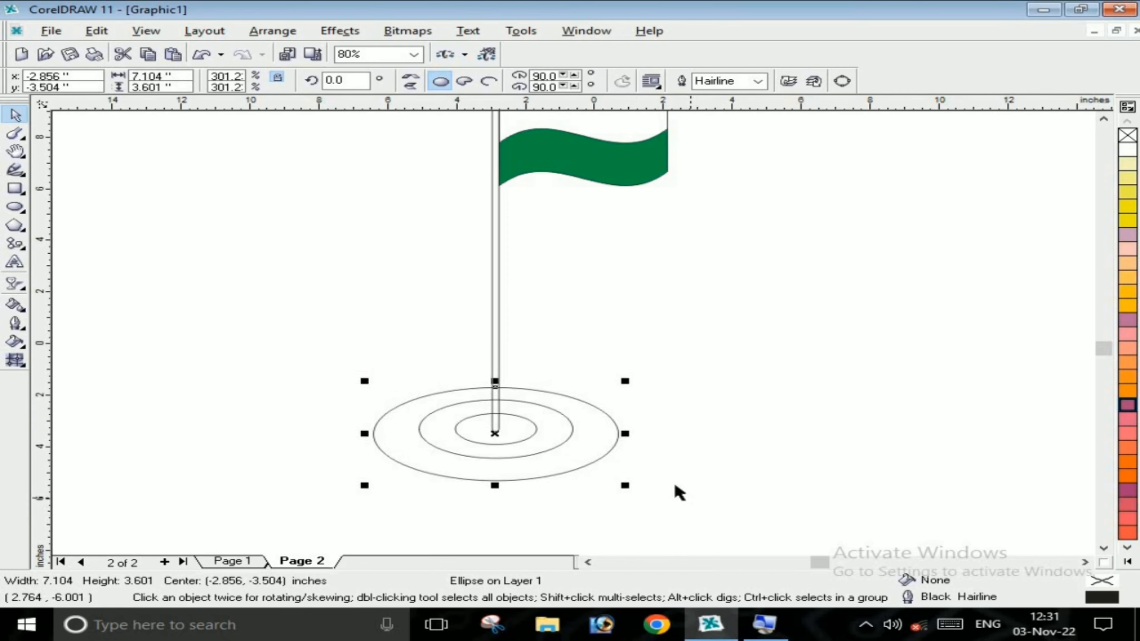
Nudge the middle and outermost base ellipses down by 0.1 inch each
left_click(532, 451)
key("Down")
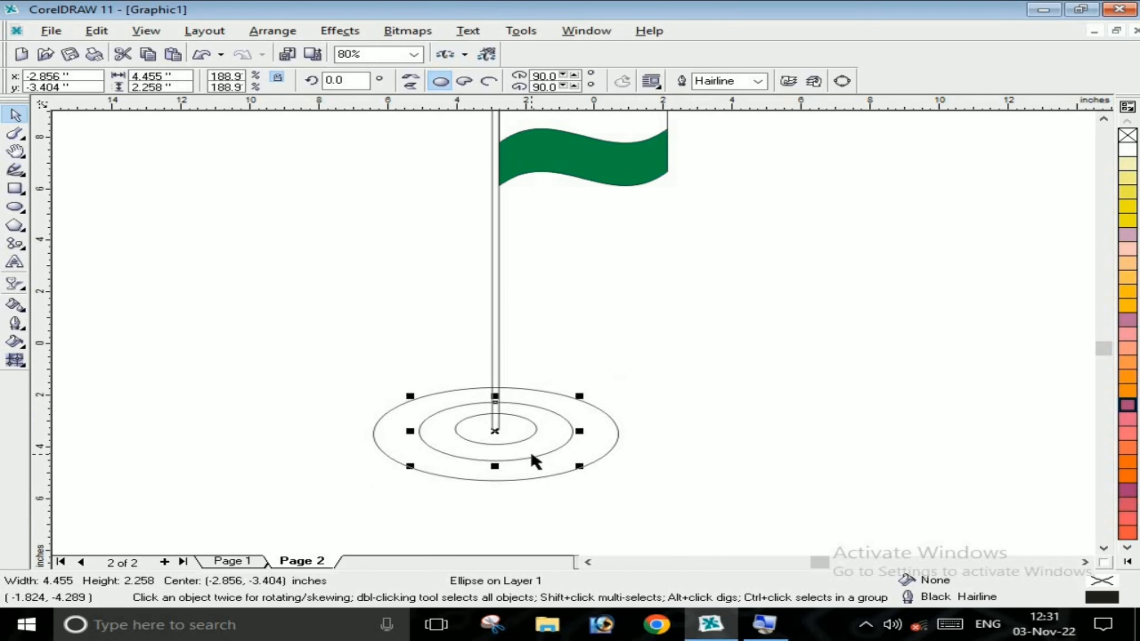
left_click(556, 475)
left_click(555, 469)
key("Down")
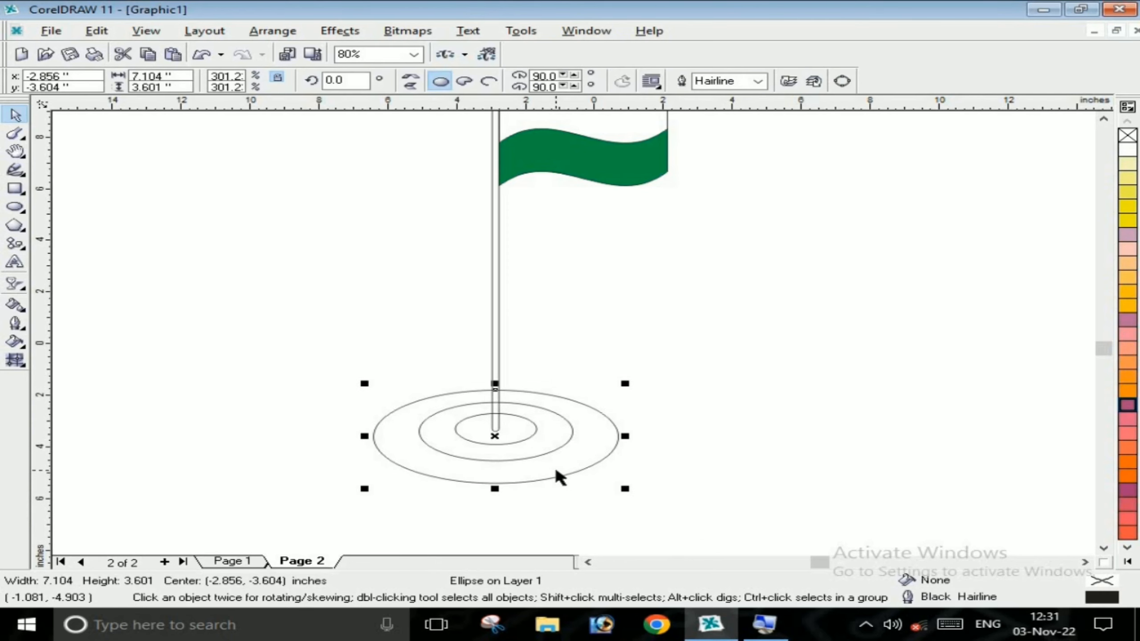
Fill the innermost base ellipse with a uniform orange of C0 M82 Y96 K0
left_click(532, 437)
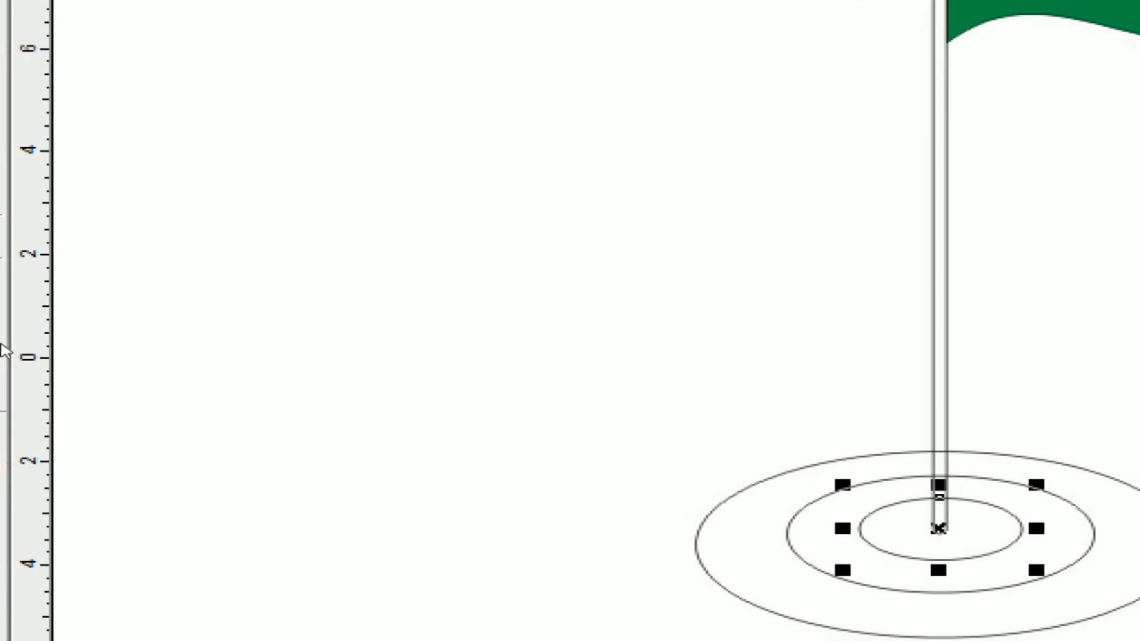
left_click(15, 341)
left_click(53, 350)
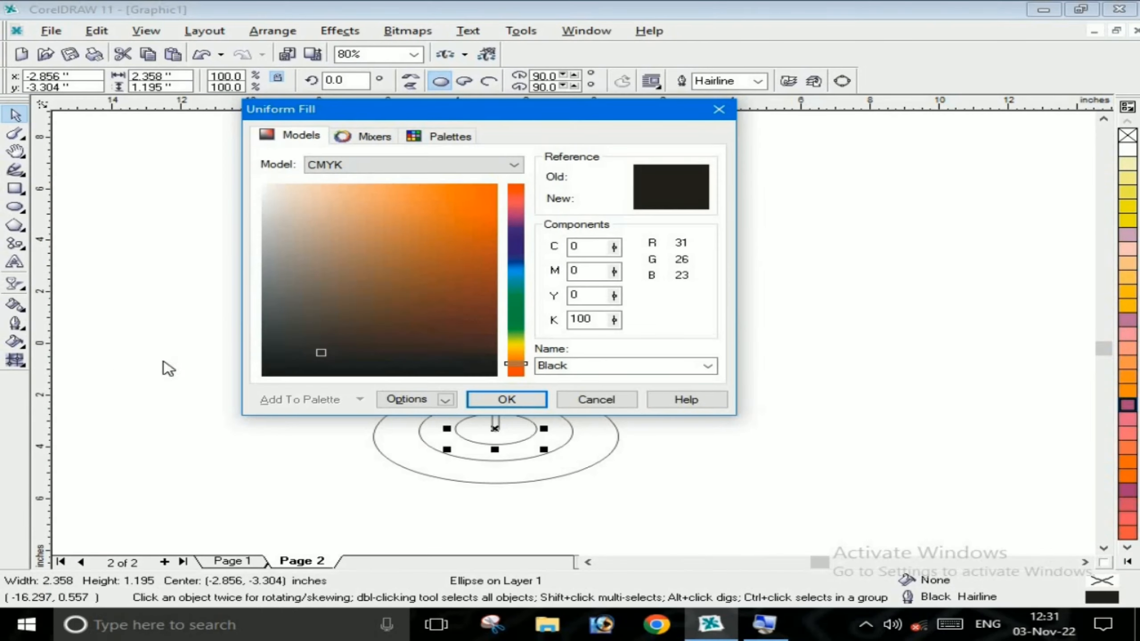
left_click_drag(480, 242, 534, 147)
left_click(506, 400)
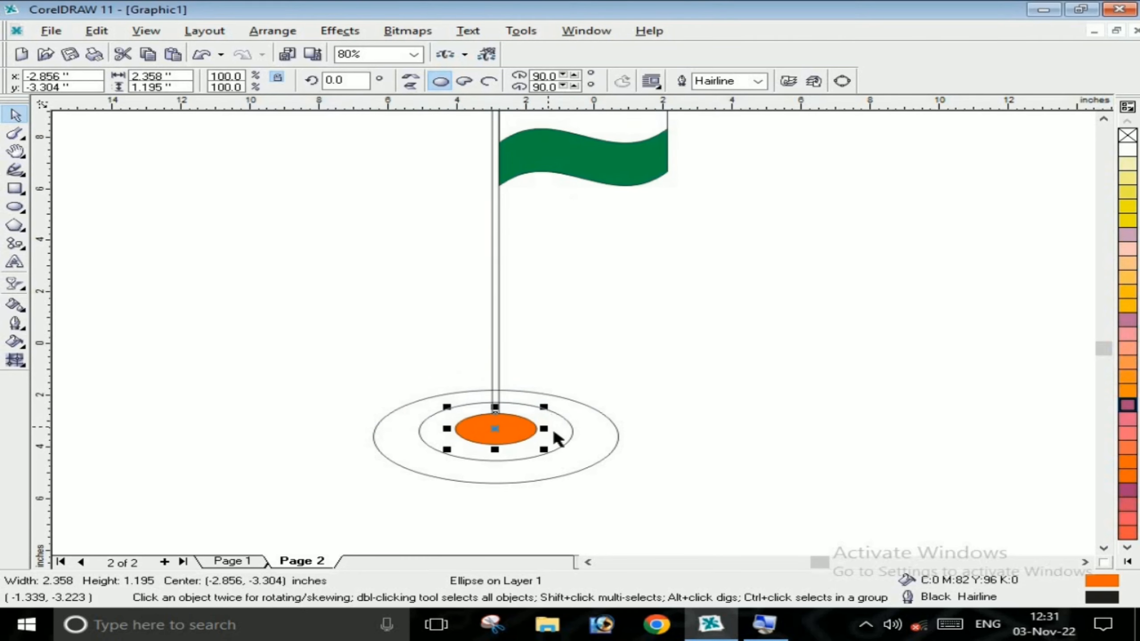
Fill the outermost base ellipse with a uniform green of C81 M0 Y100 K0
left_click(613, 447)
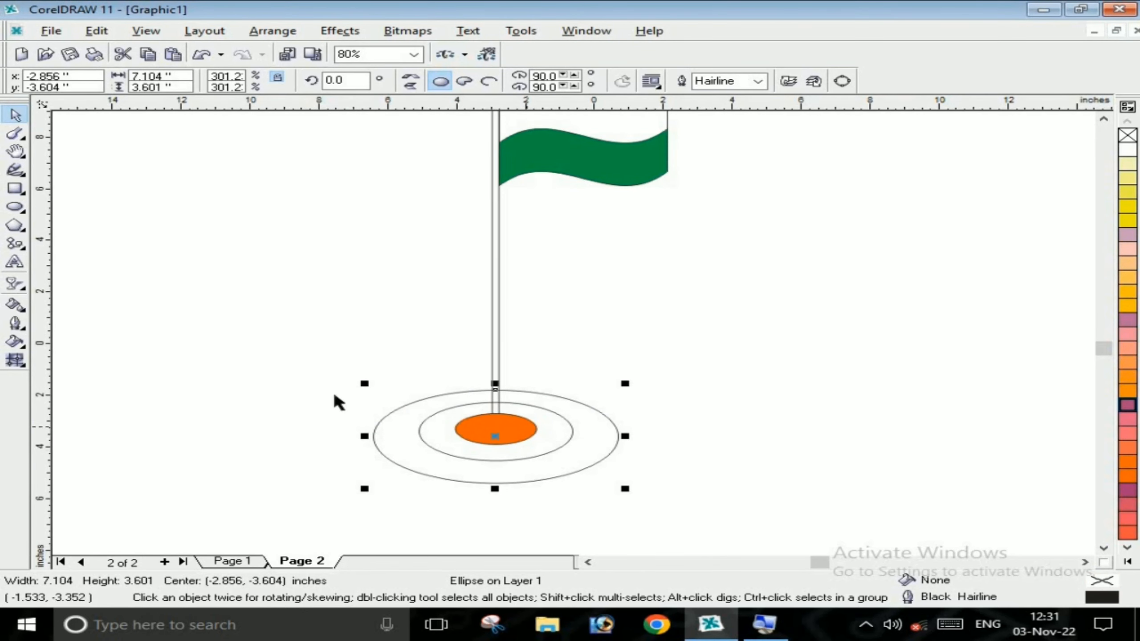
left_click(15, 341)
left_click(97, 357)
left_click(516, 299)
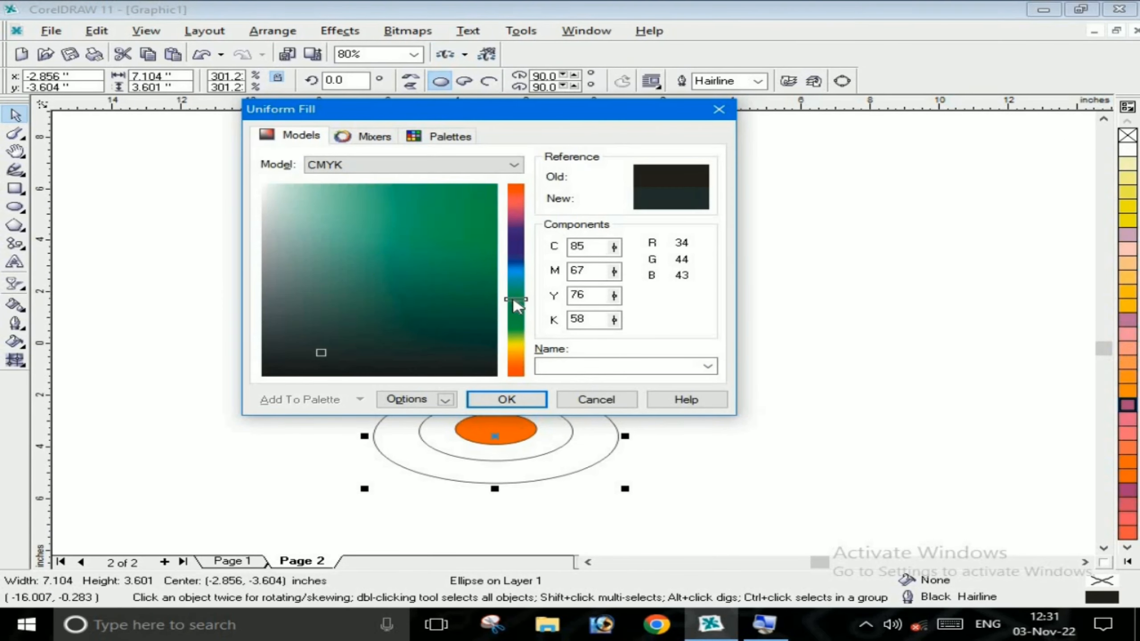
left_click_drag(517, 306, 516, 293)
left_click(496, 184)
left_click(516, 312)
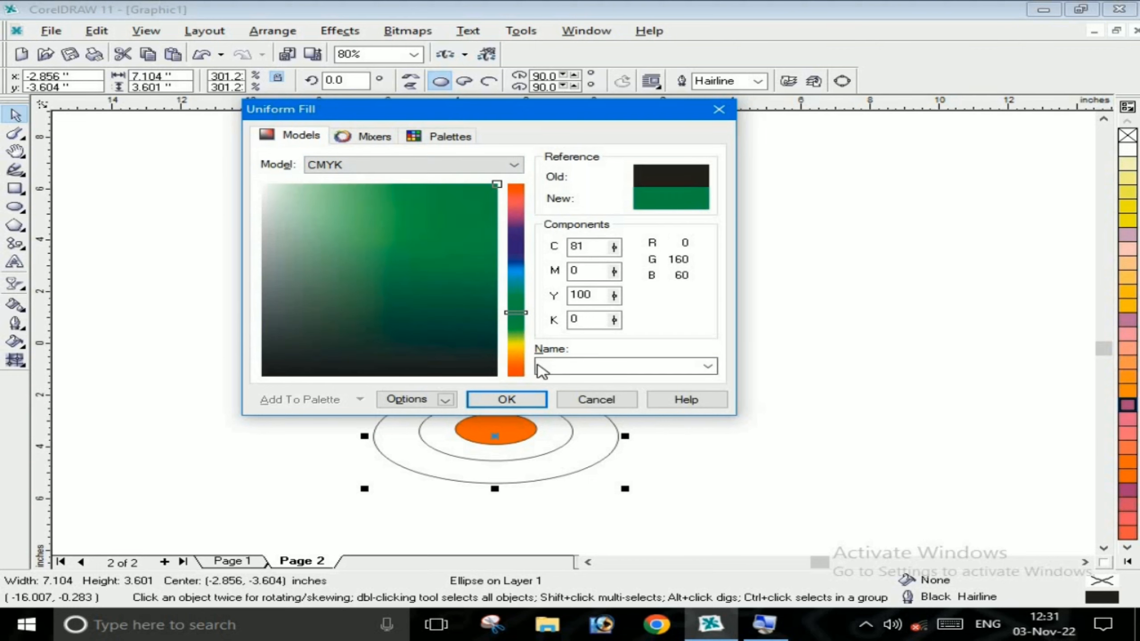
left_click(506, 398)
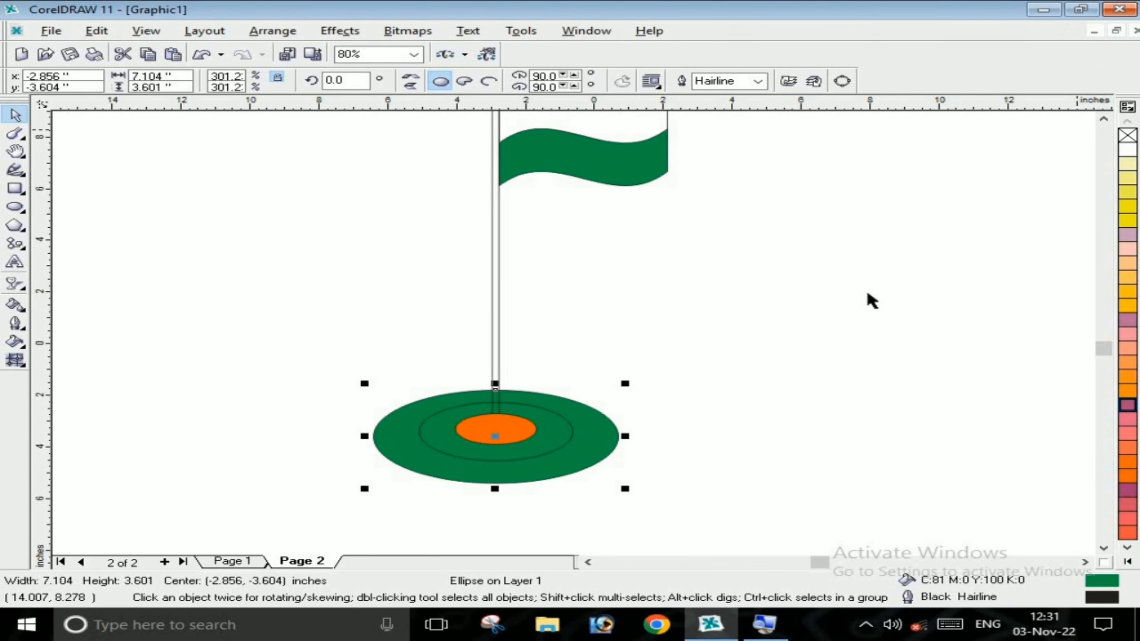
Fill the middle base ellipse with white and deselect it
left_click(574, 431)
left_click(1132, 150)
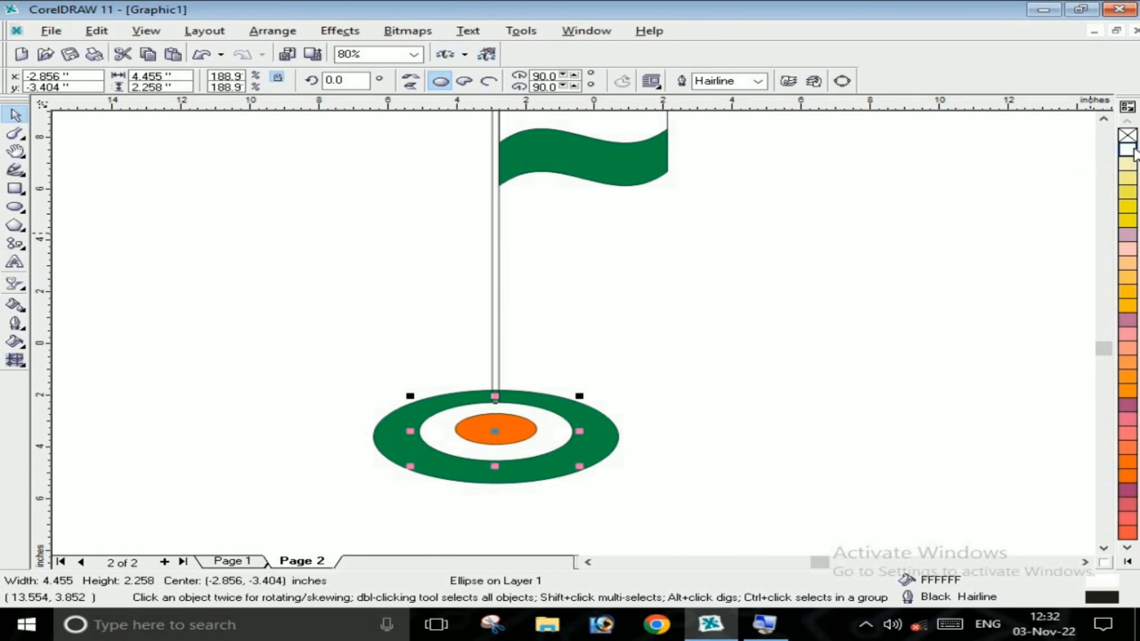
left_click(820, 315)
Draw a near-circular ellipse about 1.55 by 1.65 inches over the middle of the flag's white stripe
left_click(1103, 119)
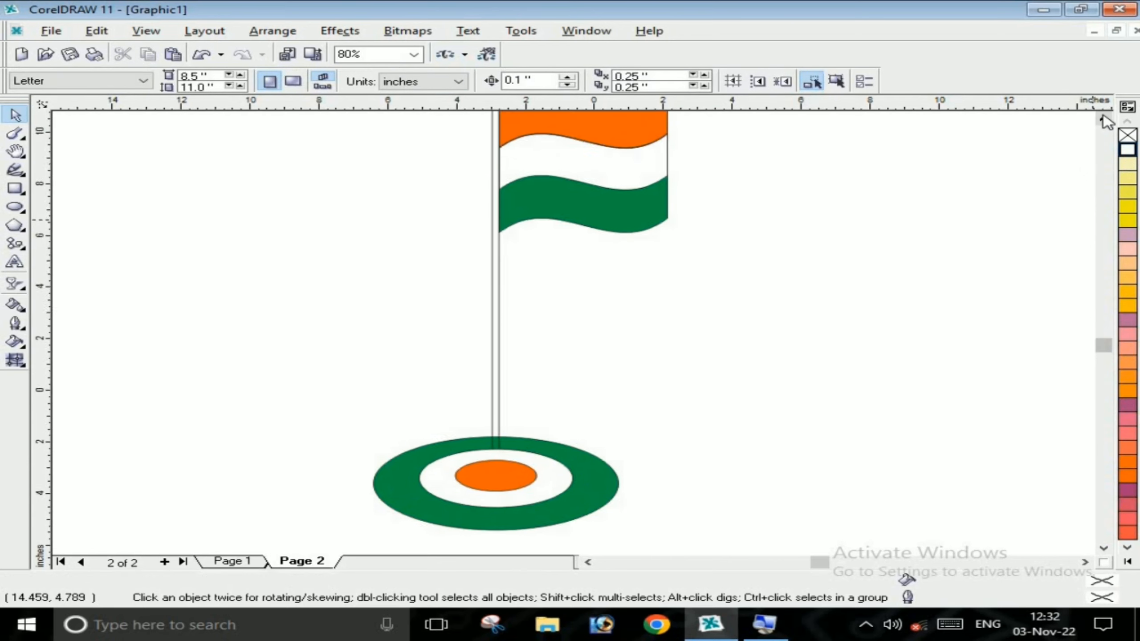
left_click(1103, 119)
scroll(797, 280, "up", 2)
scroll(862, 449, "up", 4)
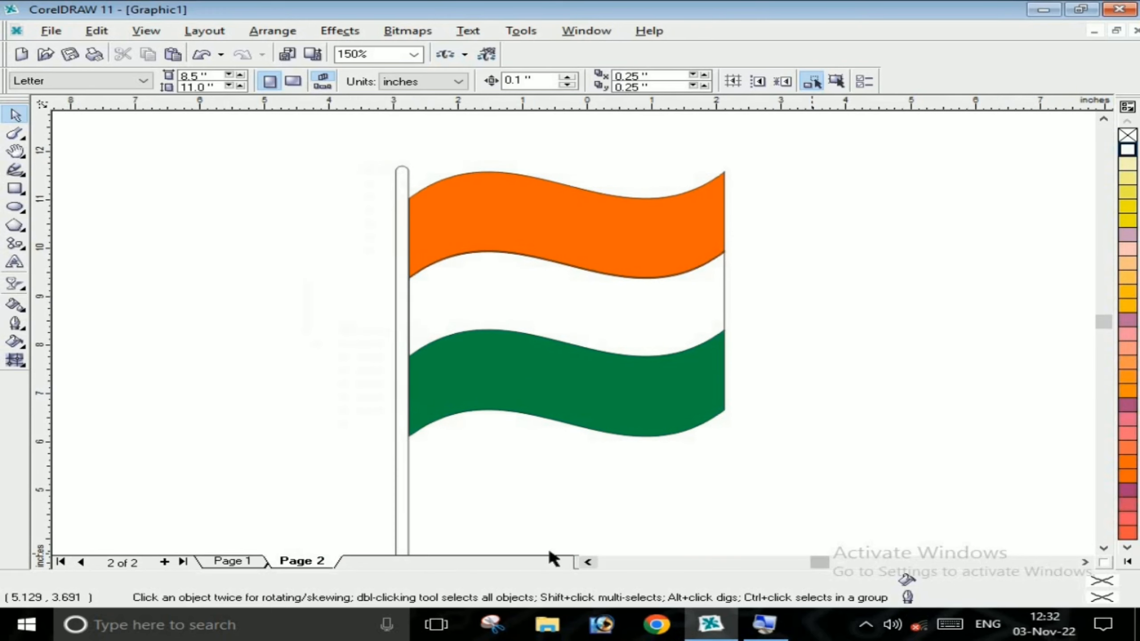
left_click(16, 208)
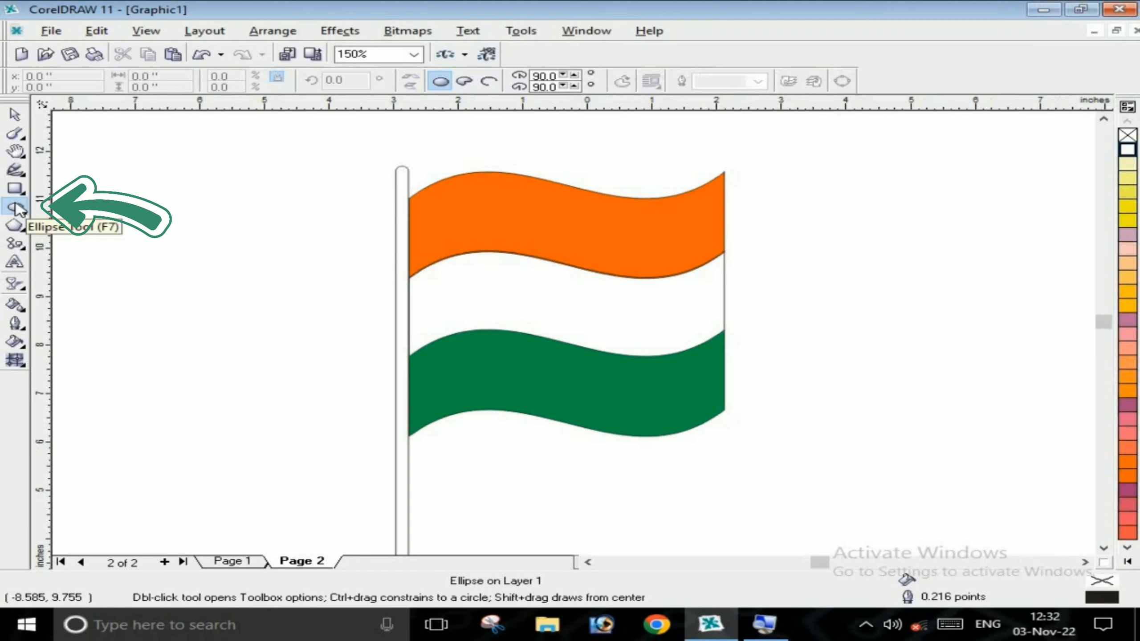
mouse_move(529, 258)
left_mouse_down()
mouse_move(552, 288)
mouse_move(635, 336)
left_mouse_up()
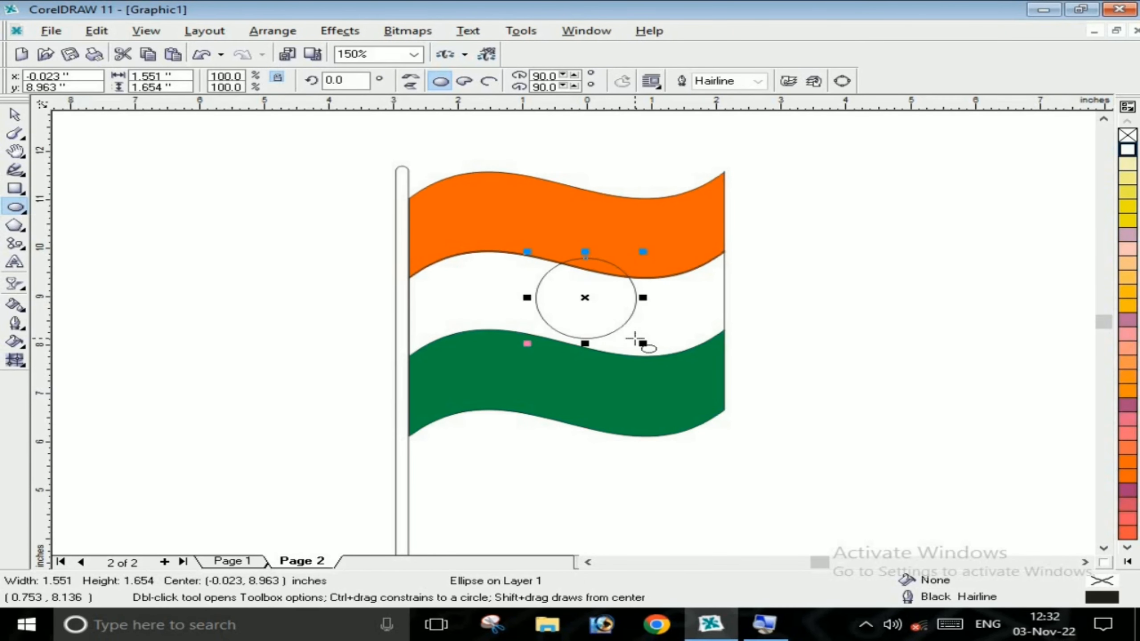
Shrink the wheel circle to about 1.47 by 1.52 inches and nudge it to fit between the orange and green stripes
key("Left")
key("Left")
key("Down")
left_click_drag(623, 257, 618, 262)
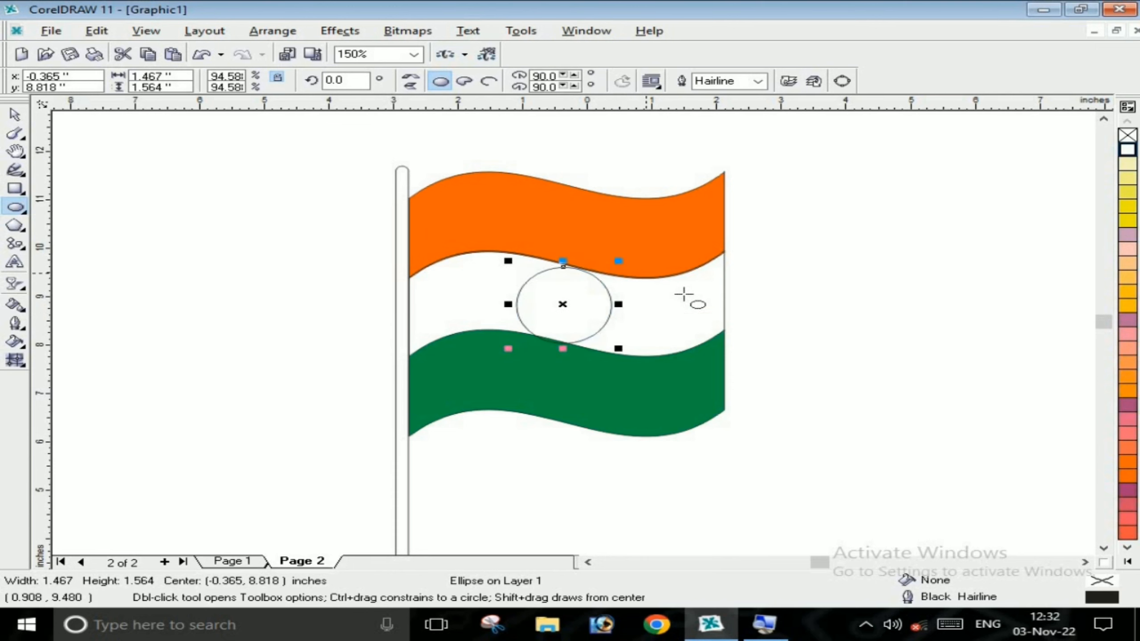
mouse_move(563, 348)
left_mouse_down()
mouse_move(562, 334)
mouse_move(563, 345)
left_mouse_up()
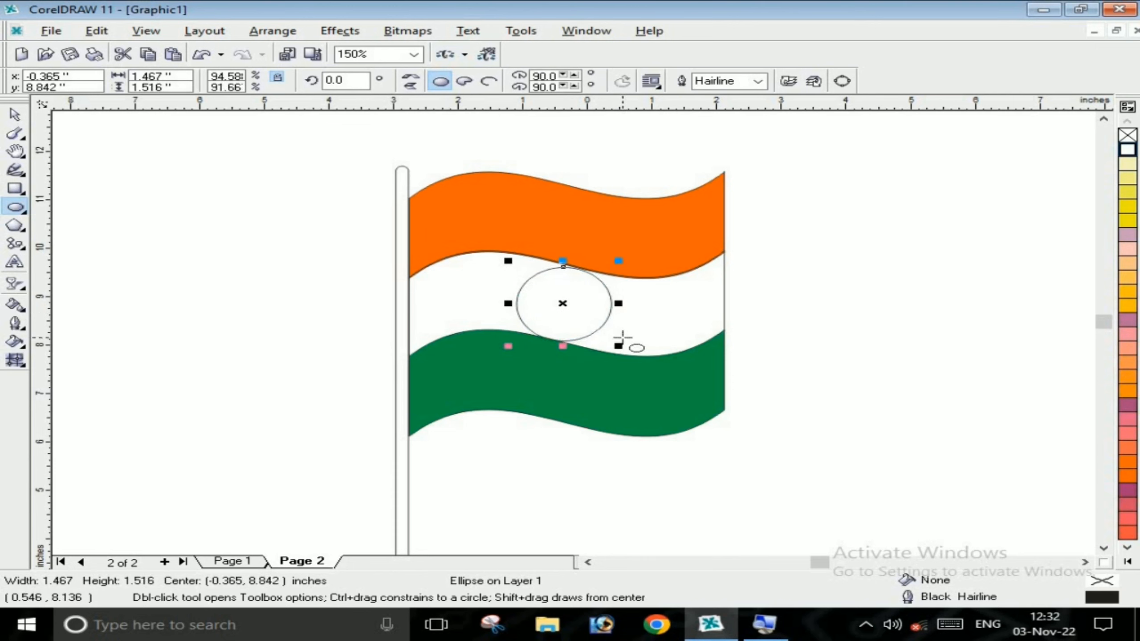
key("ctrl+Up")
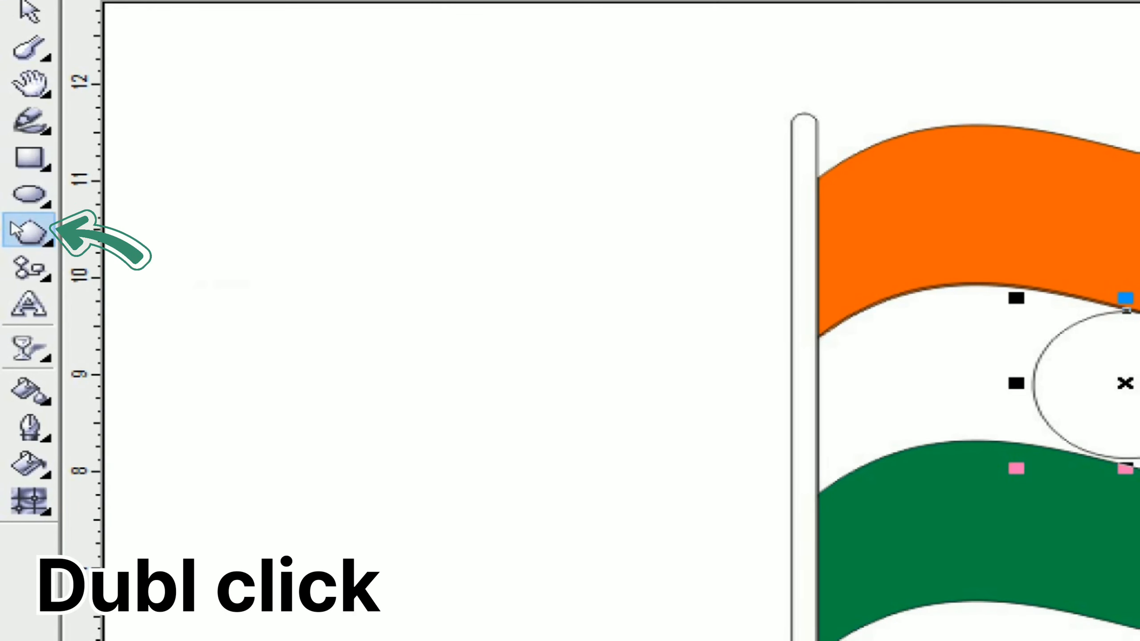
Set up the Polygon tool to draw a Polygon as Star with 16 points and a sharpness of 100
double_click(20, 230)
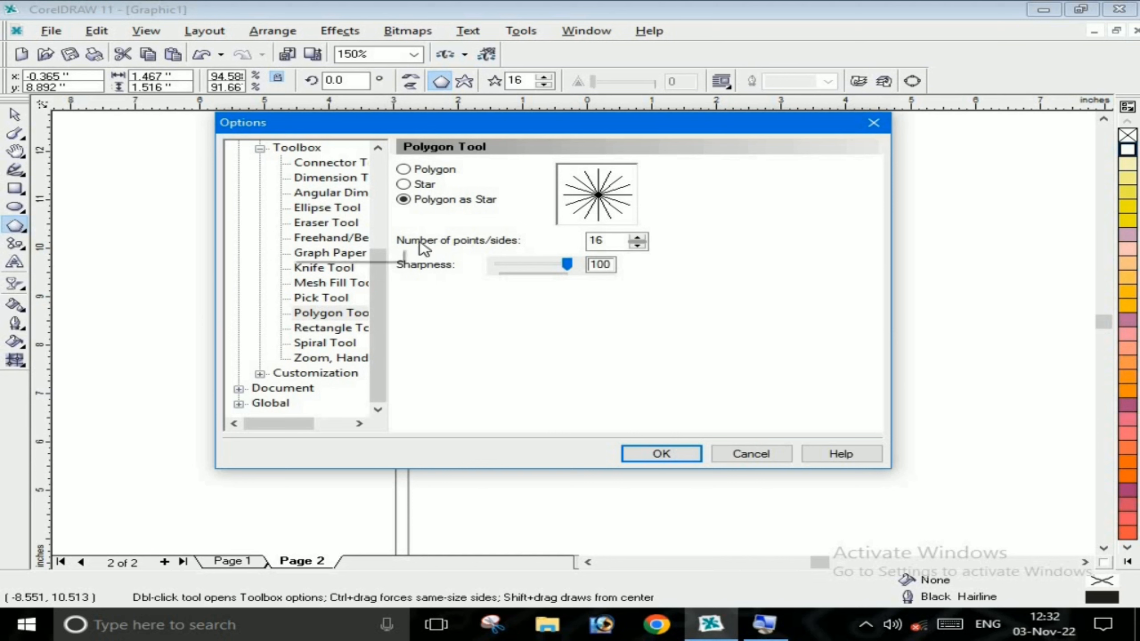
left_click(637, 238)
left_click(637, 238)
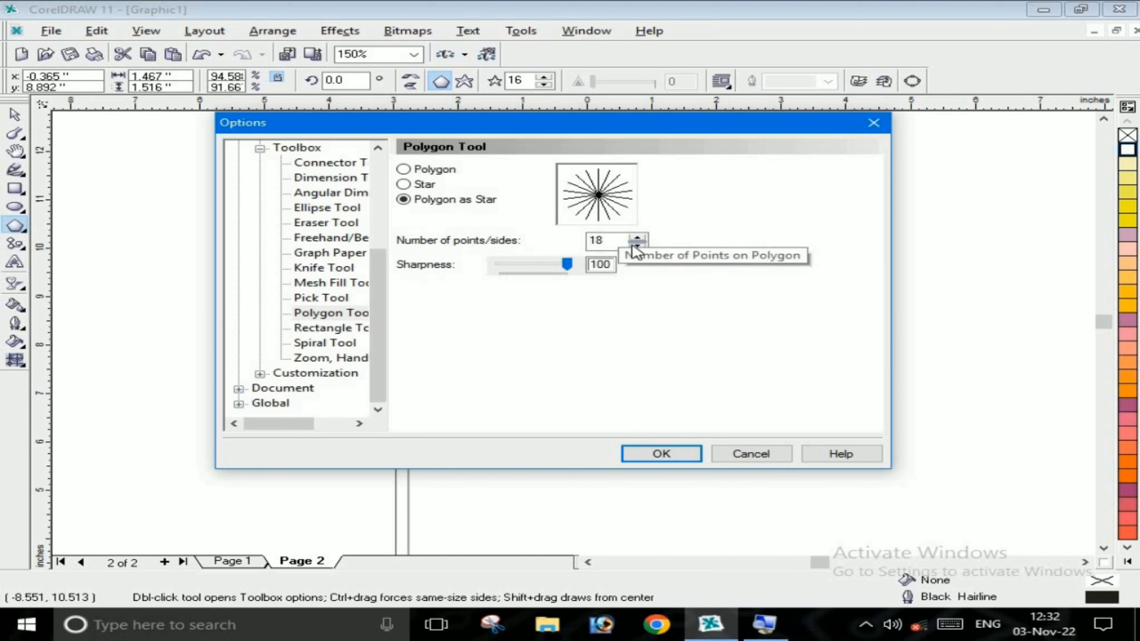
left_click(637, 245)
left_click(637, 246)
left_click(647, 456)
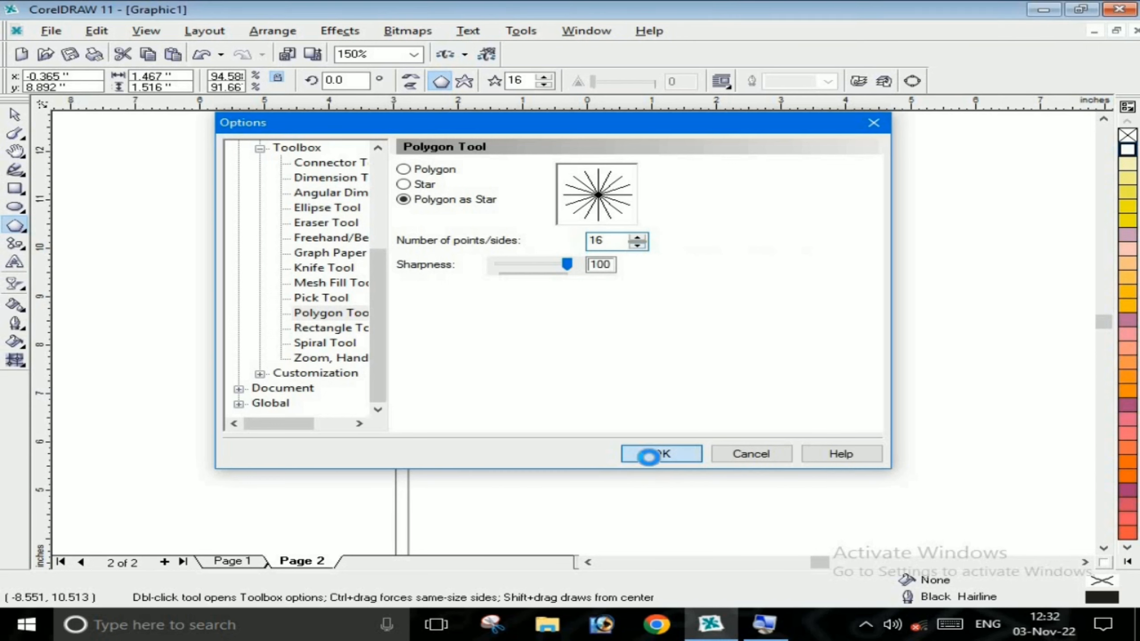
Draw the 16-point spoke star inside the wheel circle and enlarge it to about 1.05 by 1.22 inches
left_click_drag(538, 274, 601, 331)
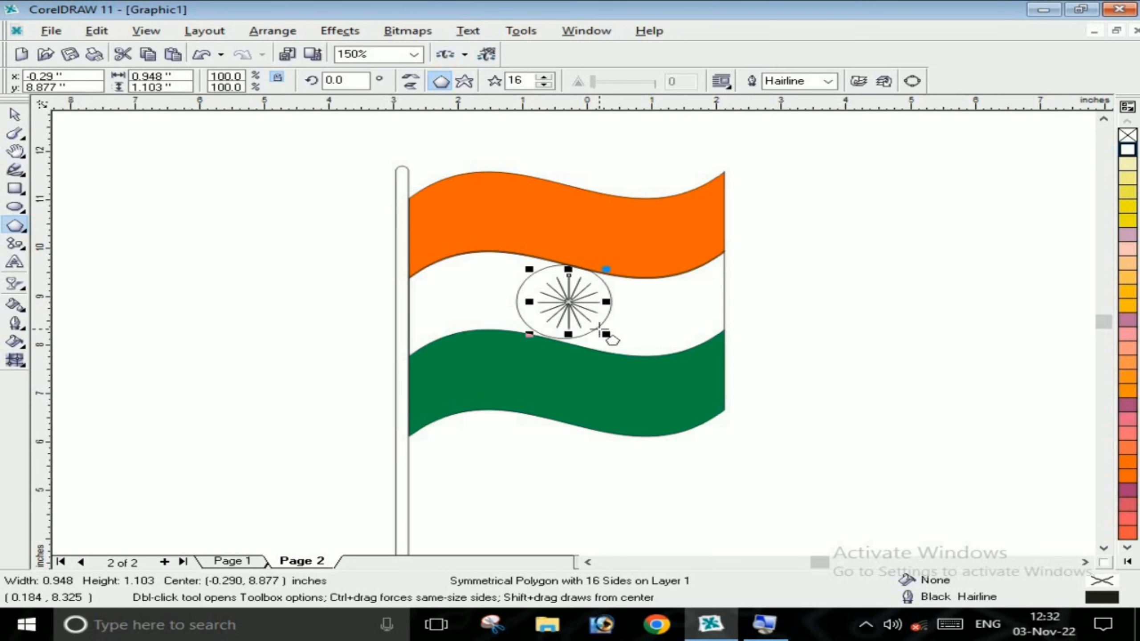
scroll(879, 270, "up", 1)
left_click_drag(408, 272, 397, 262)
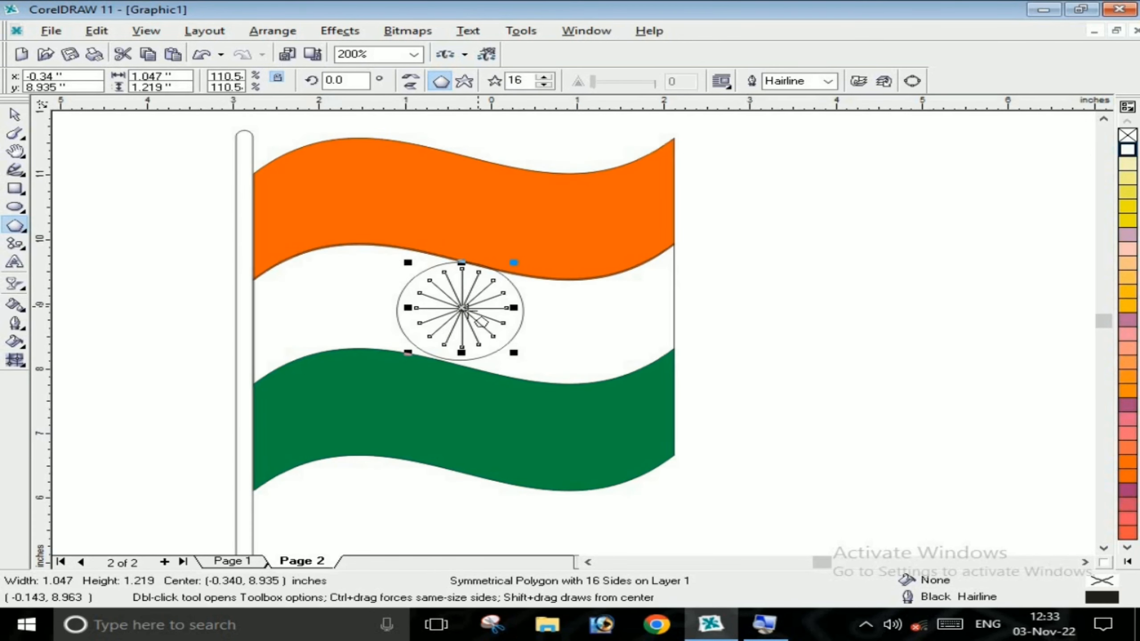
Enlarge the 16-point spoke star to about 1.26 by 1.33 inches and nudge it left to fill the wheel circle
left_click(453, 311)
left_click(463, 309)
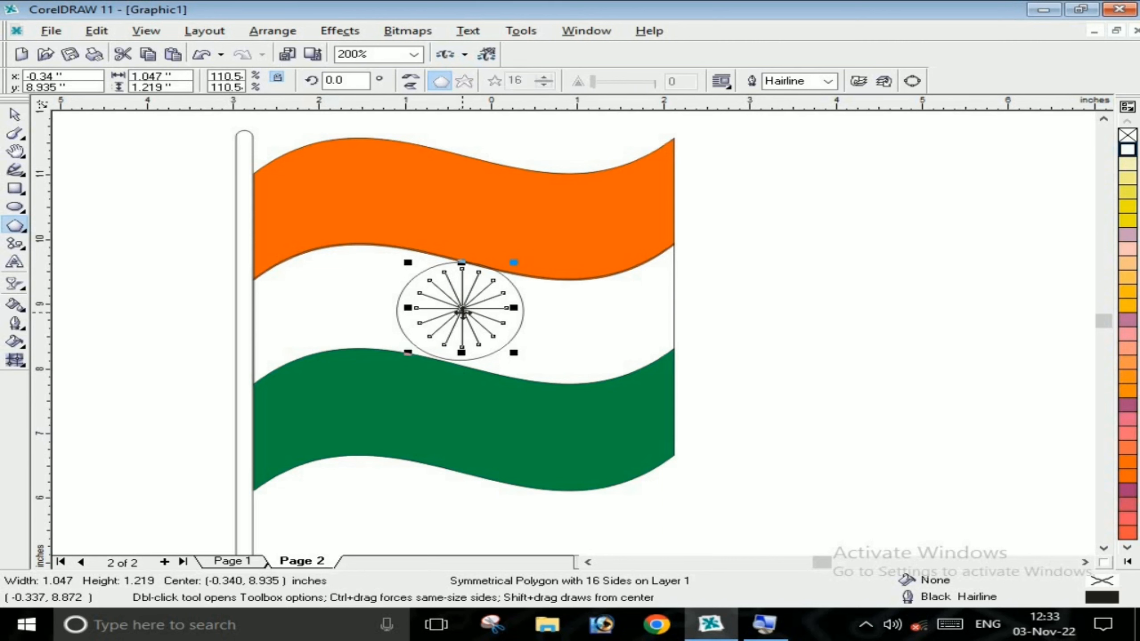
left_click_drag(408, 354, 396, 363)
left_click_drag(515, 311, 520, 311)
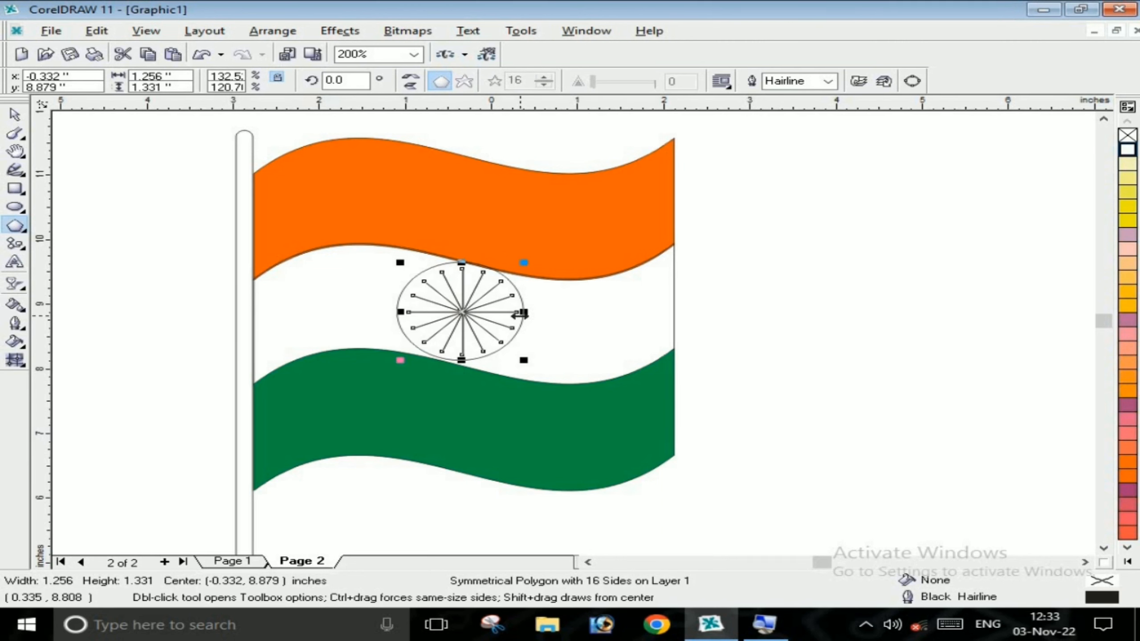
key("Left")
left_click(460, 311)
left_click_drag(523, 262, 528, 269)
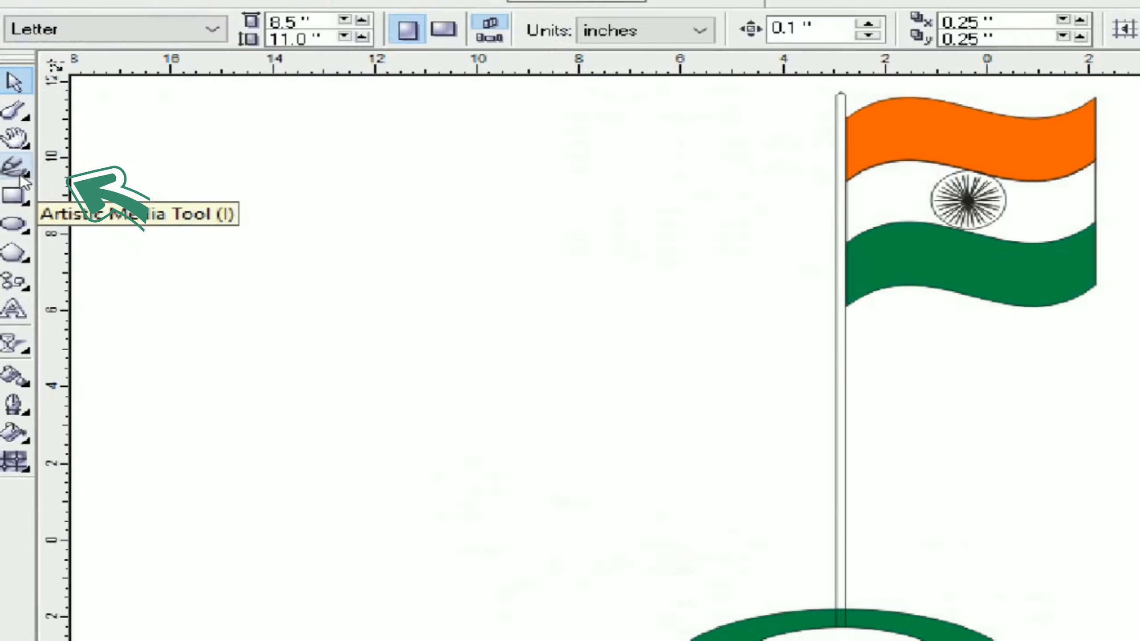
Draw a freehand wavy rope winding down the flagpole with the Artistic Media tool in pressure mode, and nudge it right
left_click(15, 170)
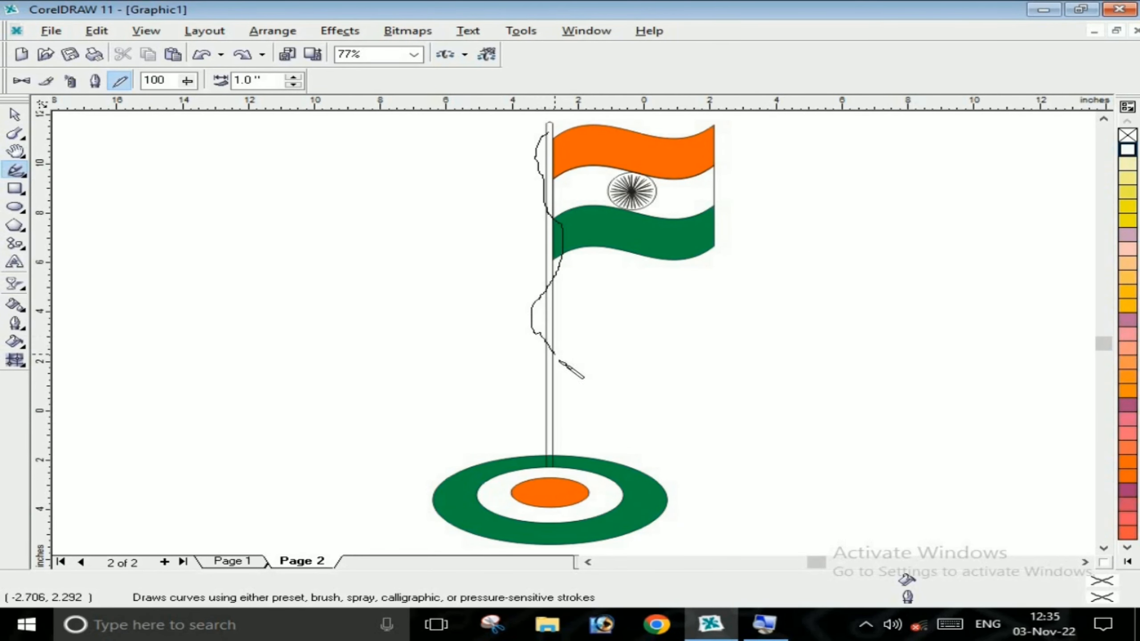
left_click_drag(559, 371, 560, 372)
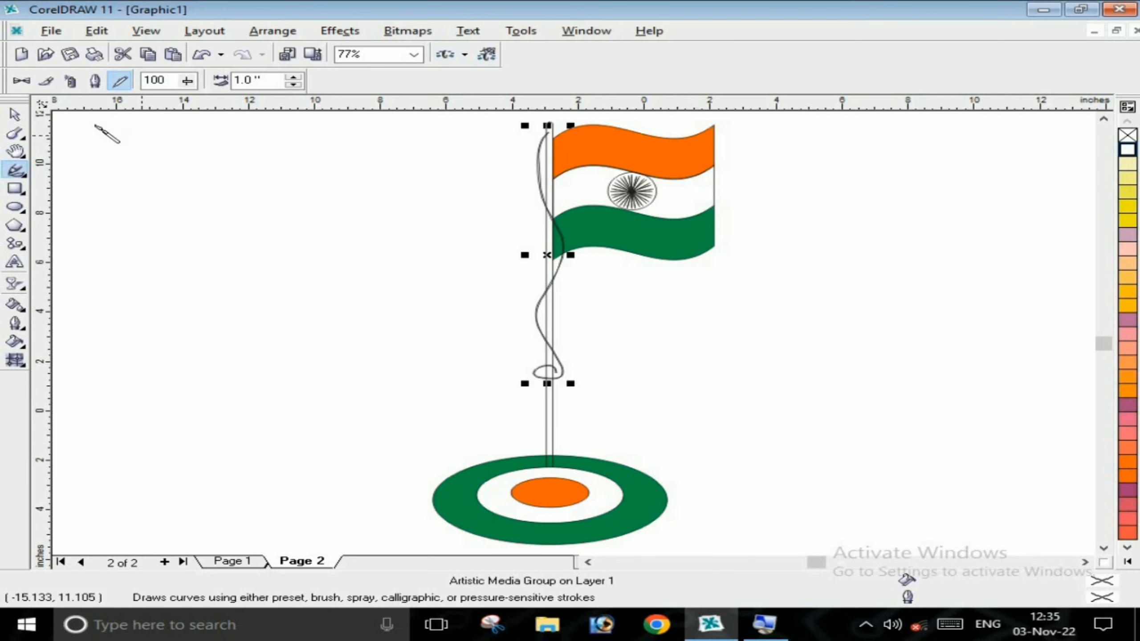
key("space")
key("Right")
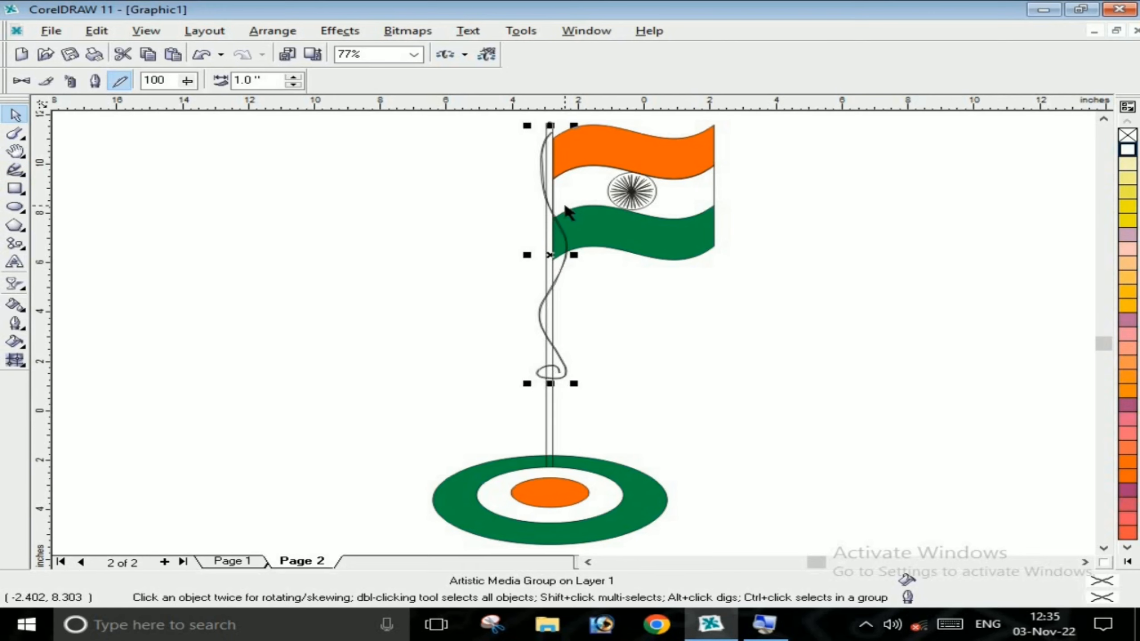
Stretch the rope further down the pole, adjust its width, and reshape its upper bend by moving a node
left_click_drag(555, 381, 554, 397)
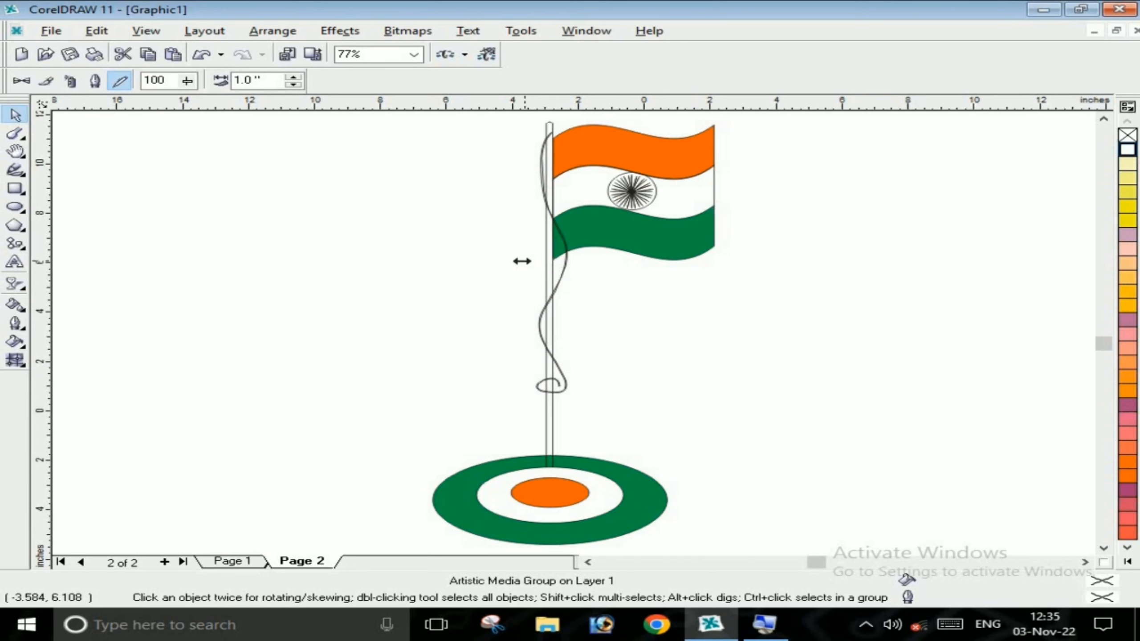
left_click_drag(522, 261, 548, 274)
key("F10")
left_click(550, 209)
left_click_drag(550, 209, 541, 186)
left_click(711, 322)
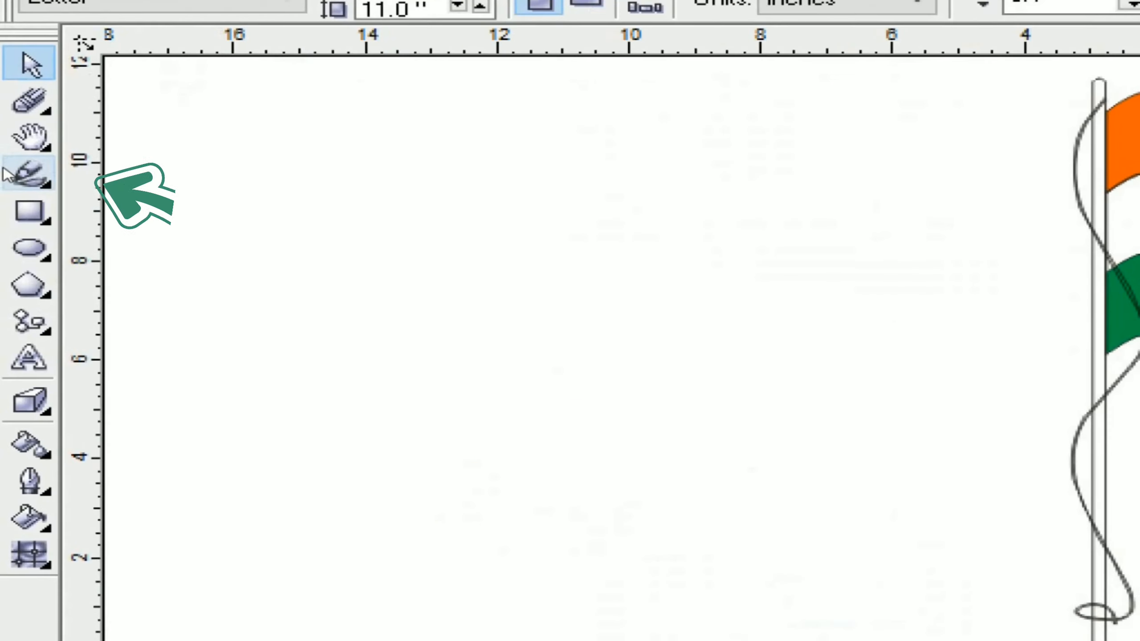
Spray a row of dancing cartoon figures on the ground left of the ringed base with the Artistic Media sprayer
left_click(14, 170)
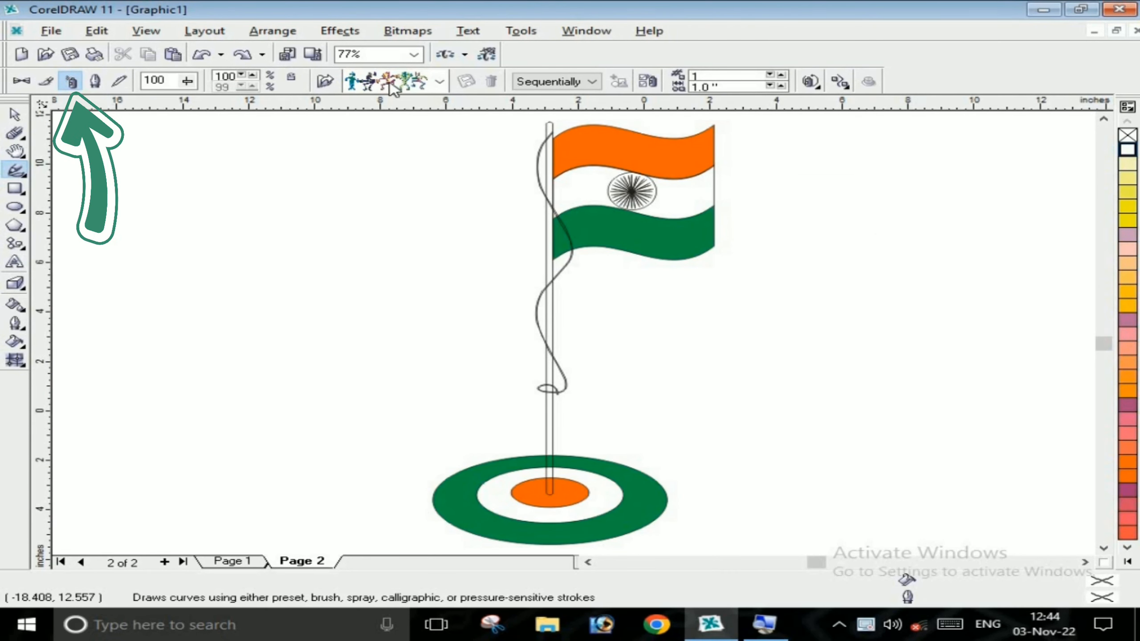
left_click(393, 85)
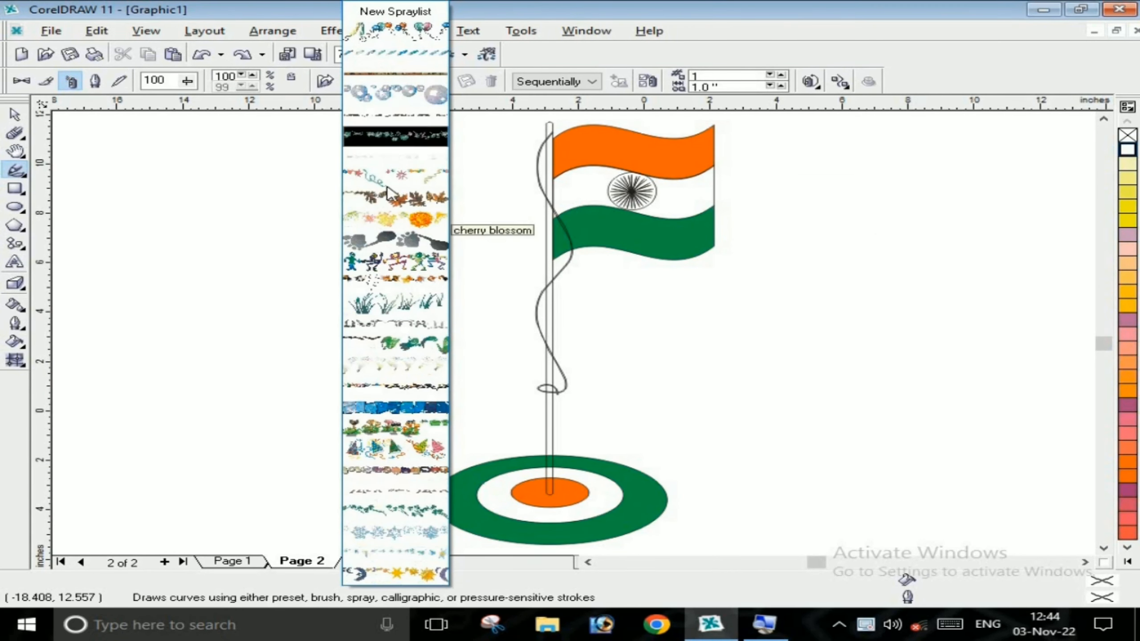
left_click(376, 269)
left_click_drag(57, 462, 397, 480)
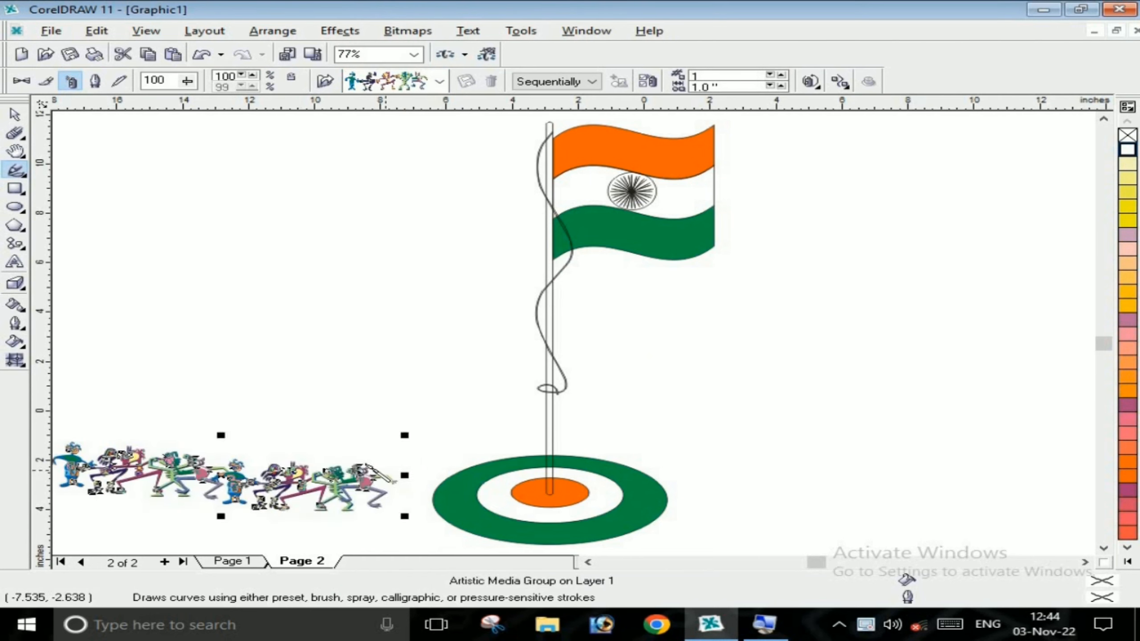
Set the sprayed row's order to By Direction and move it about 0.47 inches right and 0.74 inches up
left_click(12, 118)
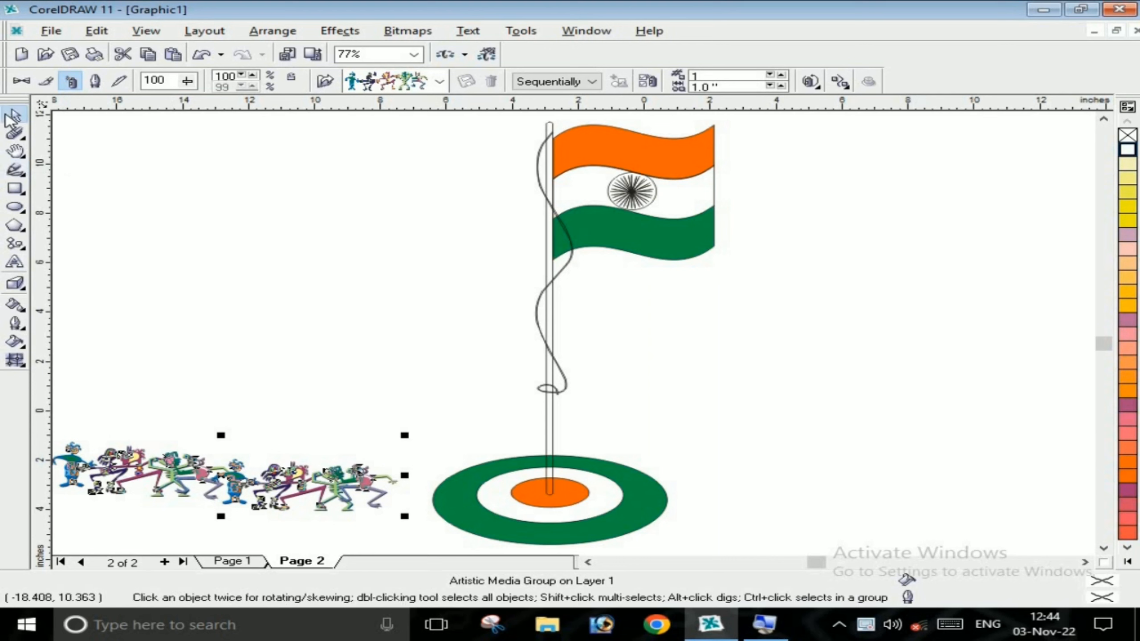
left_click(584, 81)
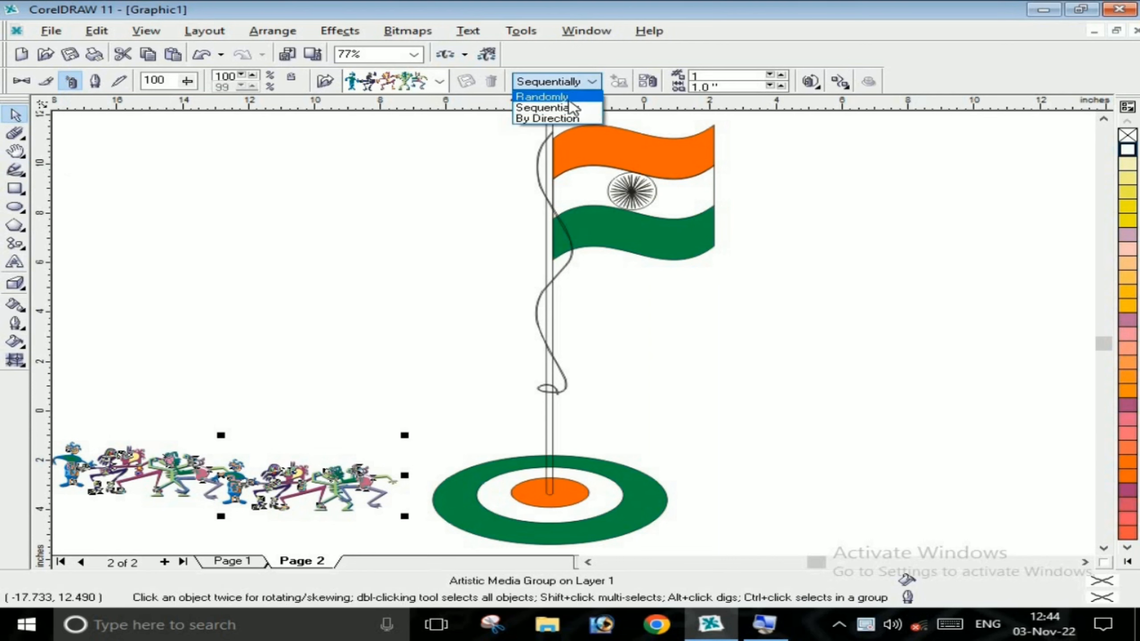
left_click(551, 118)
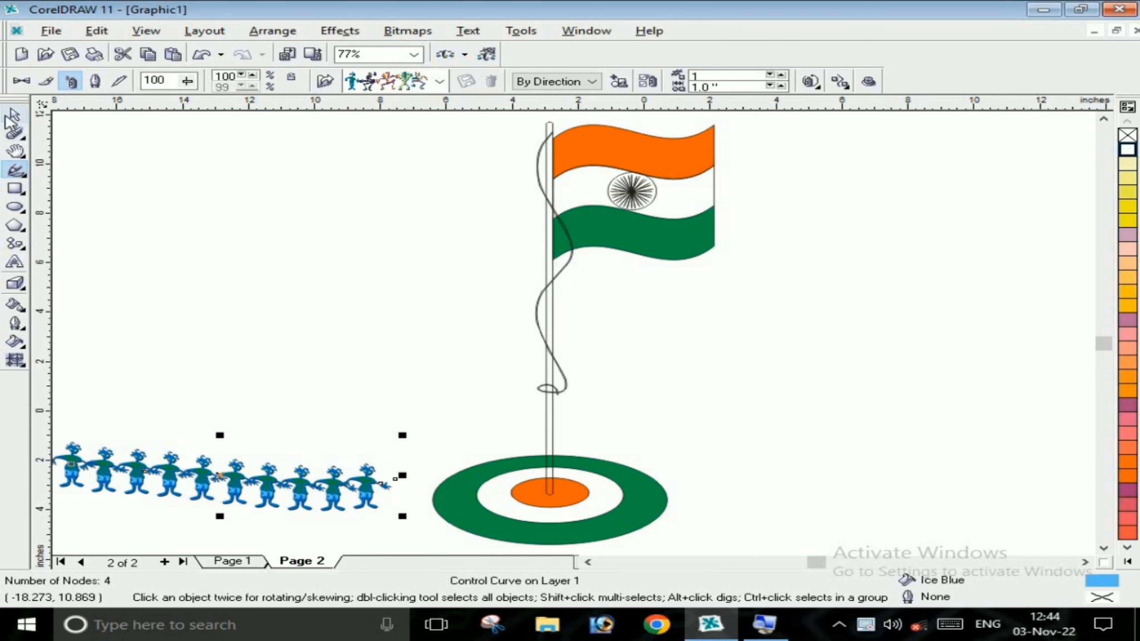
left_click(10, 118)
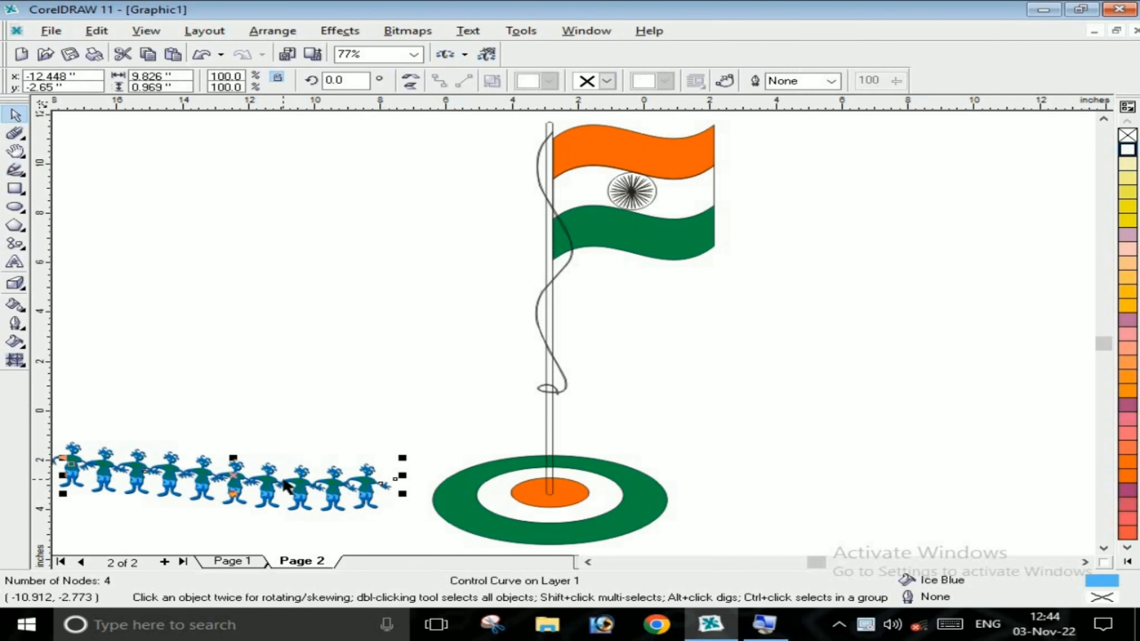
left_click_drag(237, 477, 253, 452)
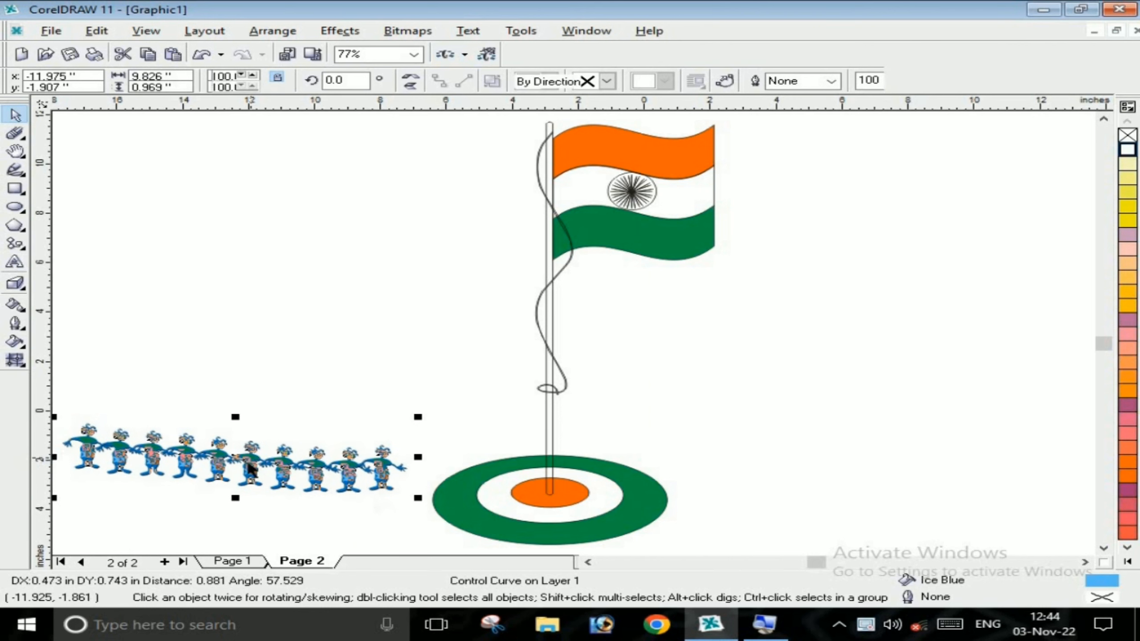
Duplicate the row of blue figures downward to stack a crowd left of the base
key("ctrl+d")
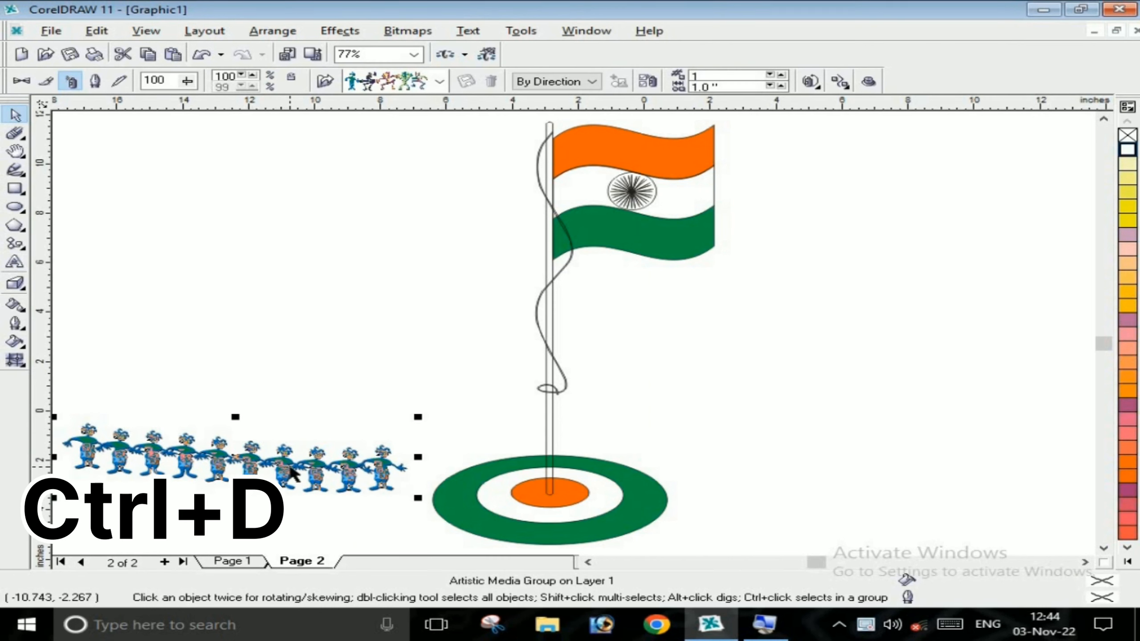
key("ctrl+d")
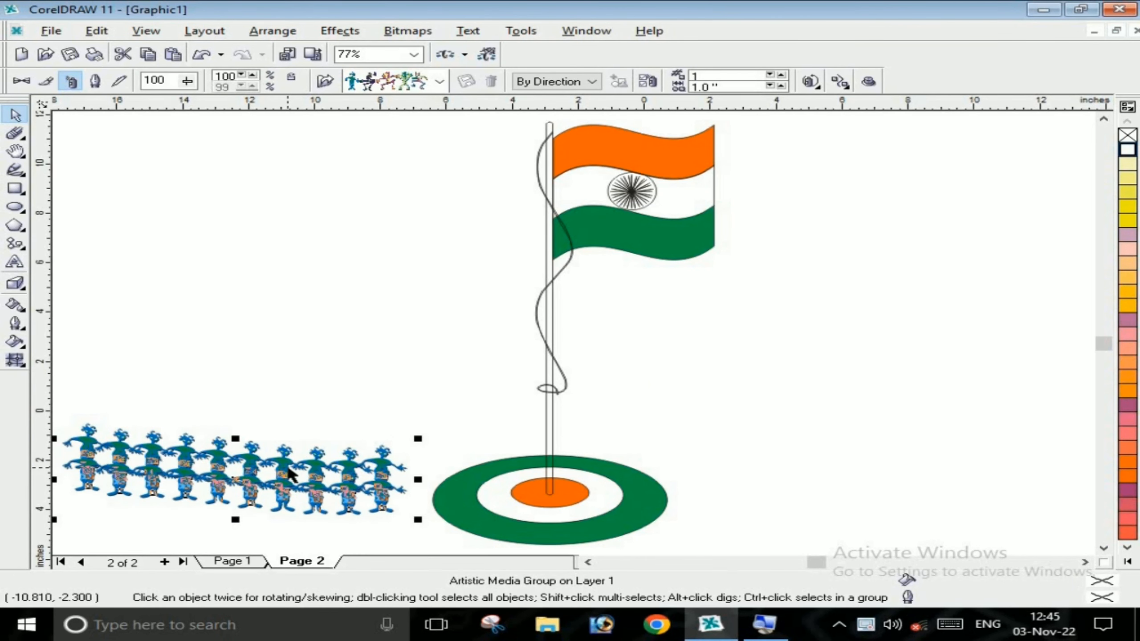
key("ctrl+d")
Build a second crowd right of the base by copying a figure row across, resizing it and duplicating it downward
left_click_drag(287, 519, 886, 471)
left_click_drag(1019, 476, 938, 476)
left_click(589, 563)
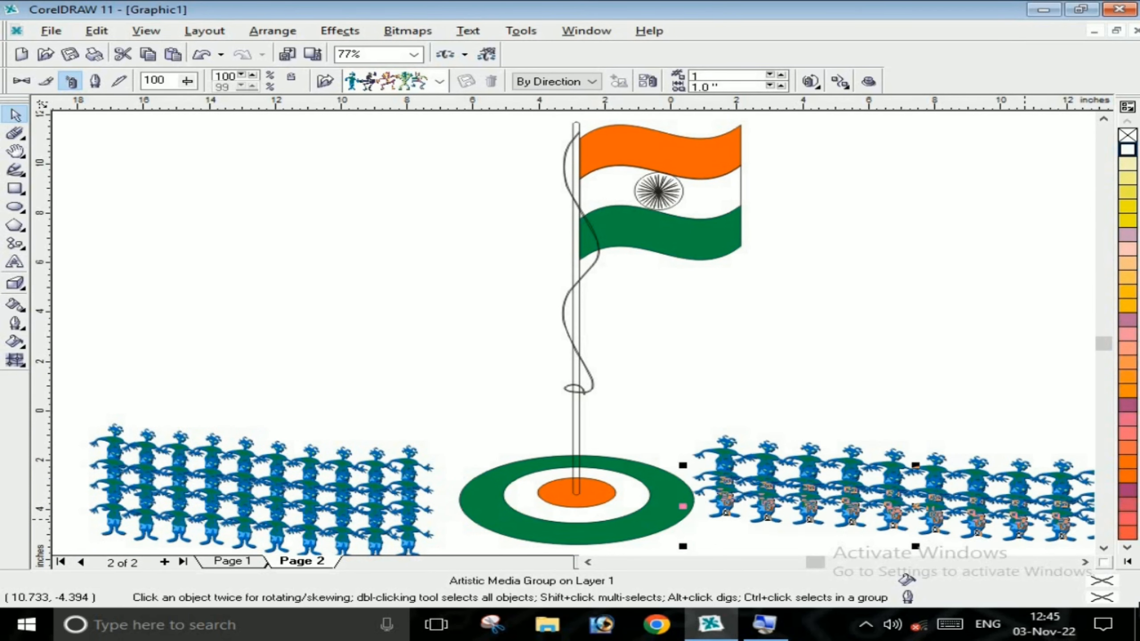
key("ctrl+d")
key("Escape")
Spray a single blue figure, place it on the ringed base beside the pole, and resize it larger but slimmer
left_click(15, 169)
left_click_drag(235, 206, 299, 275)
key("space")
left_click_drag(257, 227, 536, 465)
left_click_drag(488, 419, 468, 340)
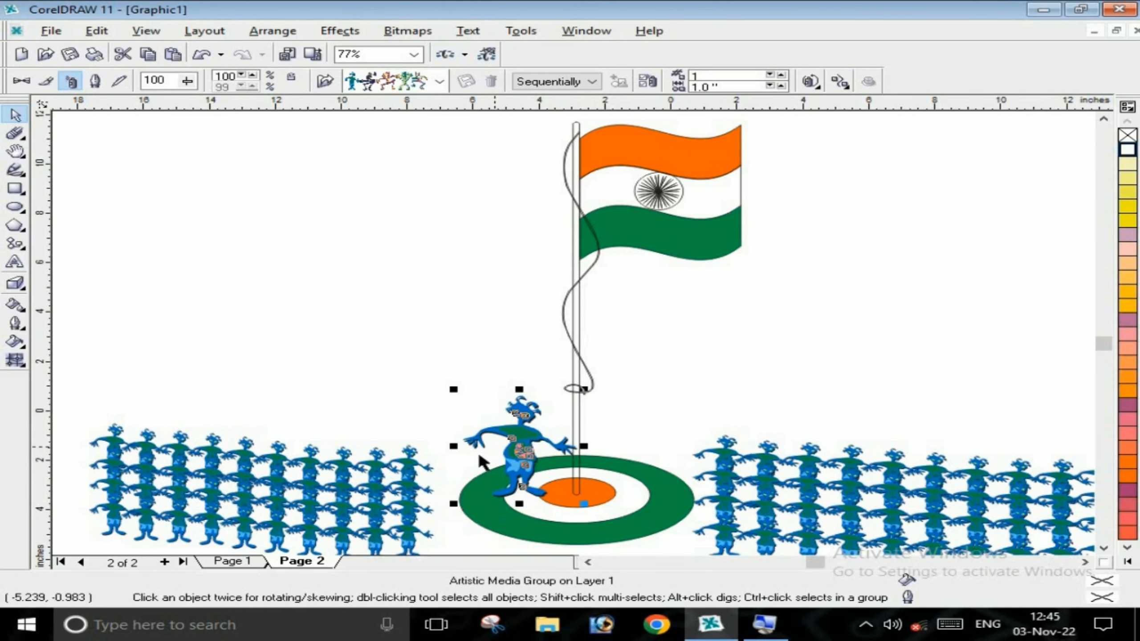
left_click_drag(453, 447, 527, 458)
left_click(558, 439)
Stretch the rope's lower end down to the level of the single figure's hand
left_click(582, 392)
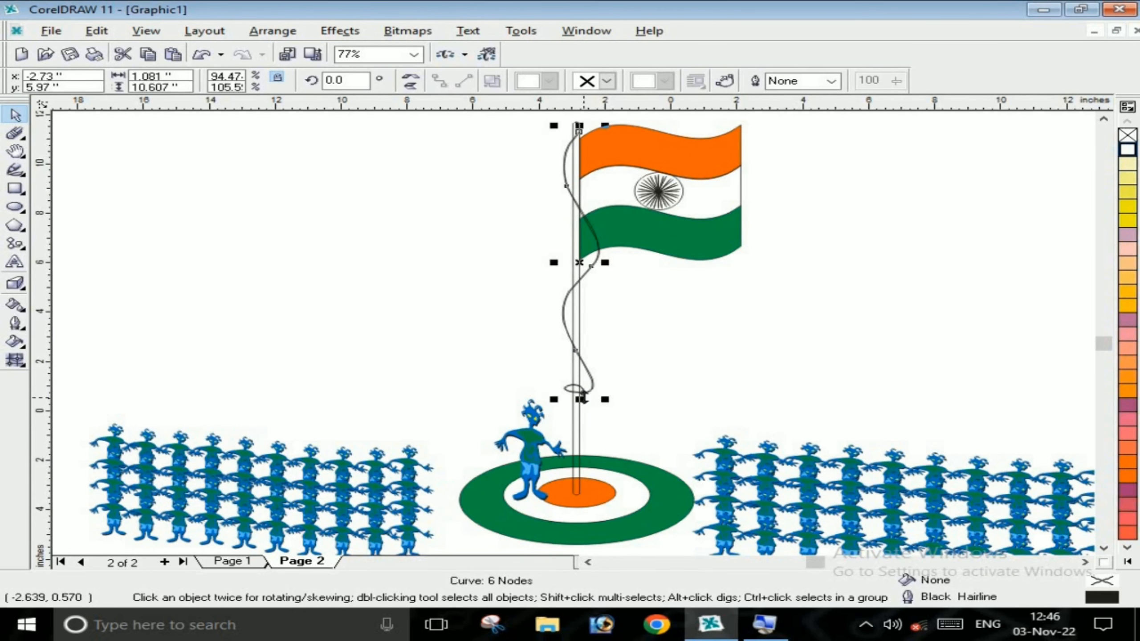
left_click_drag(581, 397, 581, 439)
key("Escape")
Make the single figure taller and nudge it right and up so its hand holds the rope's end
left_click(539, 429)
left_click_drag(529, 394, 529, 368)
key("Right")
key("Right")
key("Up")
key("Up")
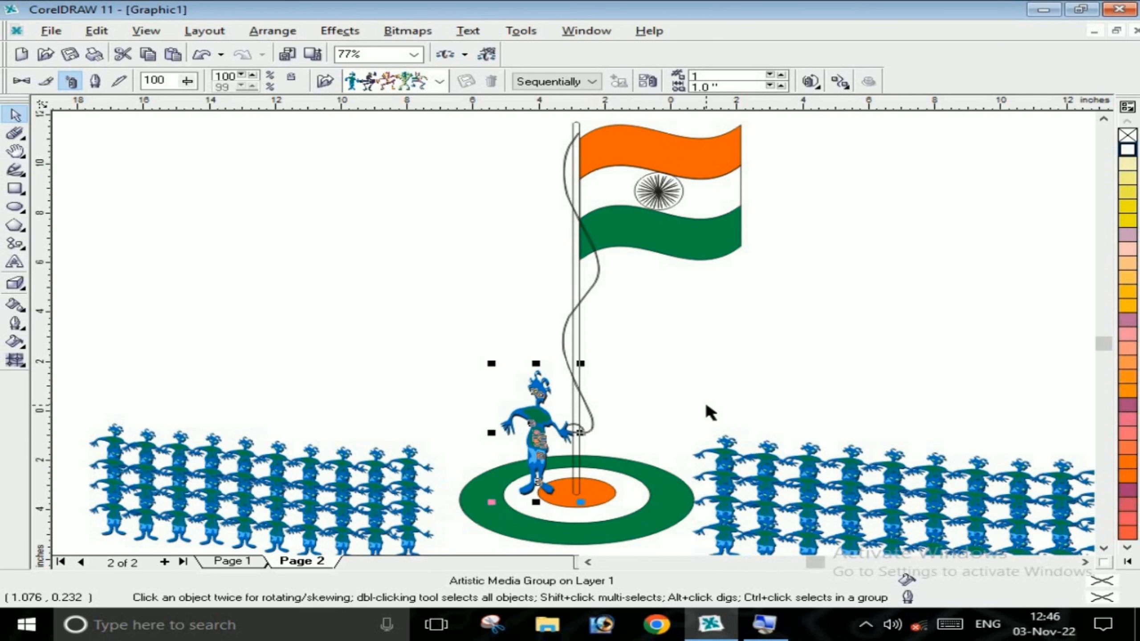
left_click(705, 405)
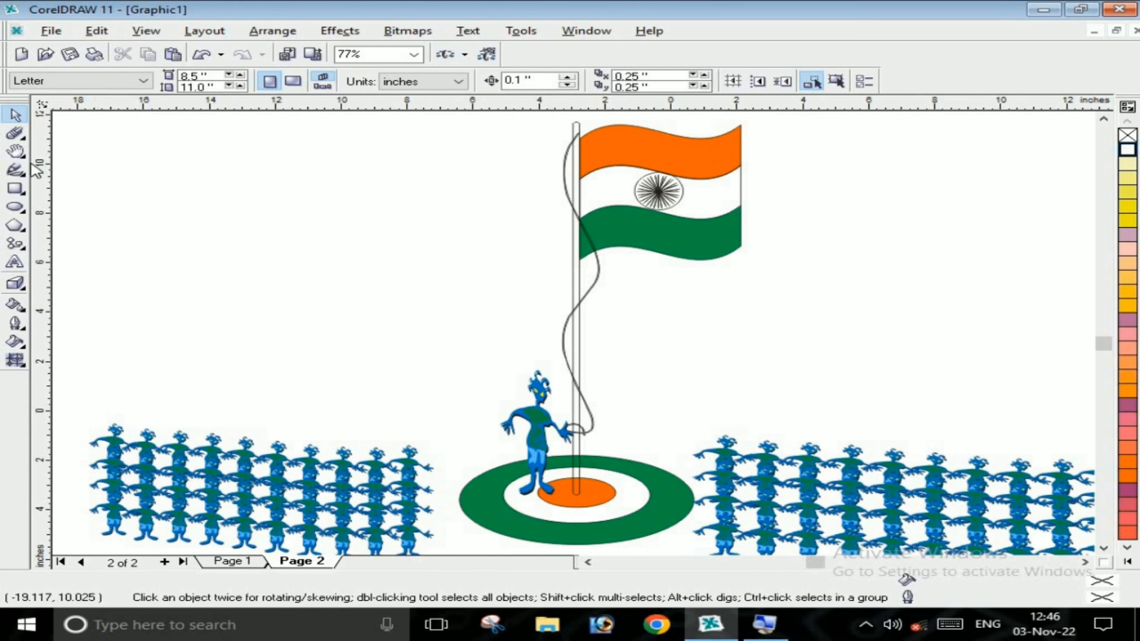
Spray cherry blossoms over the right part of the ringed base using the cherry blossom spraylist
left_click(15, 170)
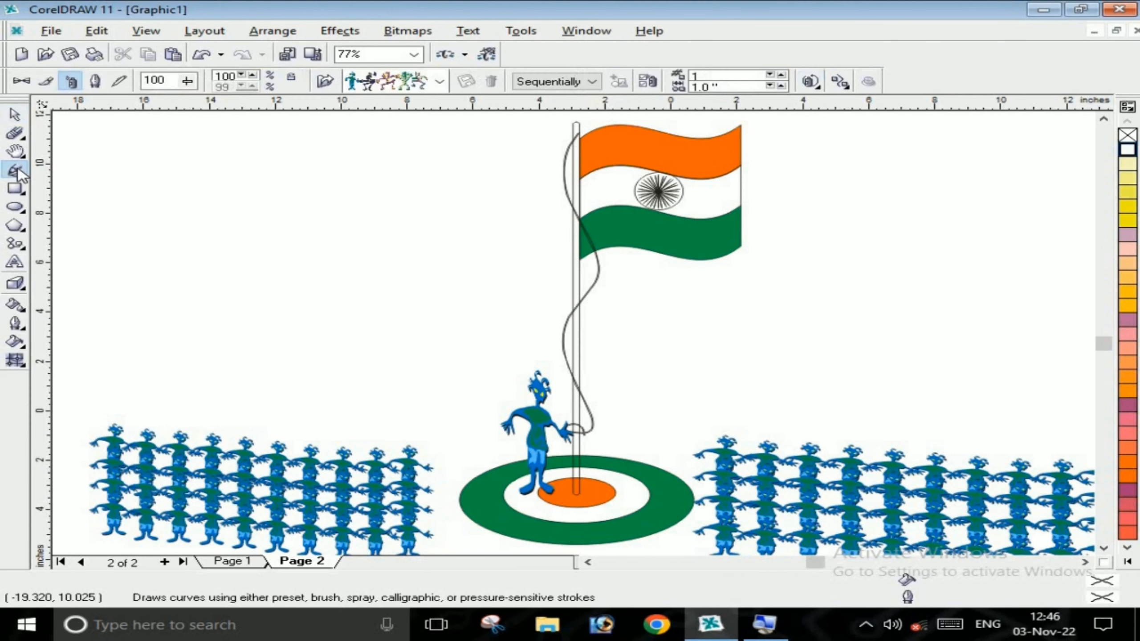
left_click(434, 81)
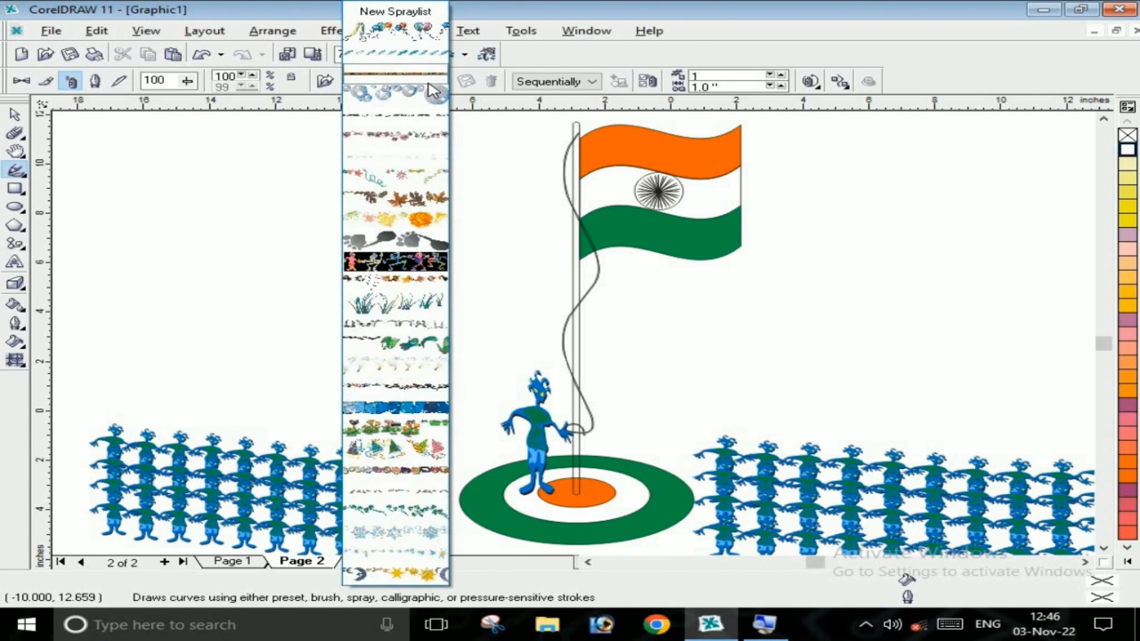
left_click(404, 135)
mouse_move(625, 469)
left_mouse_down()
mouse_move(648, 511)
mouse_move(611, 523)
left_mouse_up()
mouse_move(669, 458)
left_mouse_down()
mouse_move(672, 511)
mouse_move(646, 499)
mouse_move(644, 512)
left_mouse_up()
left_click(589, 520)
Undo the last blossom edits and reposition a blossom cluster on the ringed base
left_click(15, 115)
key("ctrl+z")
left_click(657, 516)
key("ctrl+z")
left_click(671, 459)
left_click_drag(671, 459, 655, 484)
left_click(644, 515)
Move a blossom cluster up to the green stripe's lower edge and replace a cluster on the base with pasted copies
mouse_move(637, 526)
left_mouse_down()
mouse_move(606, 486)
mouse_move(630, 477)
mouse_move(623, 413)
mouse_move(696, 285)
mouse_move(692, 266)
left_mouse_up()
left_click(609, 505)
key("Delete")
key("ctrl+v")
key("ctrl+v")
Duplicate the blossom cluster at the flag's lower edge and nudge the copy down and left as falling petals
key("plus")
key("Down")
key("Down")
key("Down")
key("Down")
key("Down")
key("Down")
key("Down")
key("Down")
key("Down")
key("Down")
key("Down")
key("Down")
key("Down")
key("Down")
key("Left")
key("Left")
key("Left")
key("Left")
key("Left")
key("Left")
key("Left")
key("Left")
key("Left")
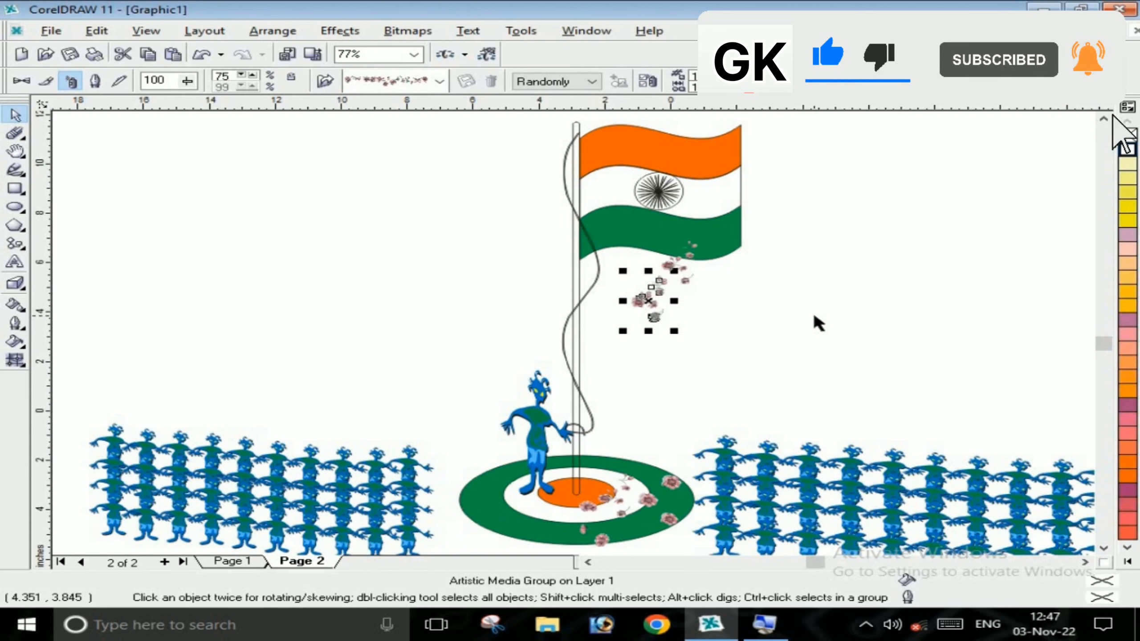
Duplicate the selected blossom cluster below the flag and move the copy down and slightly left to extend the falling trail
key("plus")
key("Down")
key("Down")
key("Down")
key("Down")
key("Down")
key("Down")
key("Down")
key("Down")
key("Down")
key("Down")
key("Down")
key("Down")
key("Down")
key("Down")
key("Down")
key("Down")
key("Down")
key("Down")
key("Down")
key("Down")
key("Left")
key("Left")
Duplicate the newest blossom cluster and shift the copy right and down to start a second column of petals
key("plus")
key("Right")
key("Right")
key("Right")
key("Right")
key("Right")
key("Right")
key("Right")
key("Right")
key("Right")
key("Right")
key("Right")
key("Right")
key("Right")
key("Right")
key("Down")
key("Down")
key("Down")
key("Down")
key("Down")
key("Down")
key("Down")
key("Down")
key("Down")
key("Down")
key("Down")
key("Down")
key("Down")
Duplicate the lower blossom cluster of the second column and move the copy left, close to the pole rope
key("plus")
key("Left")
key("Left")
key("Left")
key("Left")
key("Left")
key("Left")
key("Left")
key("Left")
key("Left")
key("Left")
key("Left")
key("Left")
key("Left")
key("Left")
key("Left")
key("Left")
key("Left")
key("Left")
key("Left")
key("Left")
Duplicate the blossom cluster beside the rope and move the copy down to just above the ringed base
key("plus")
key("Down")
key("Down")
key("Down")
key("Down")
key("Down")
key("Down")
key("Down")
key("Down")
key("Down")
key("Down")
key("Down")
key("Down")
key("Down")
key("Down")
key("Down")
key("Down")
key("Down")
key("Down")
key("Down")
key("Right")
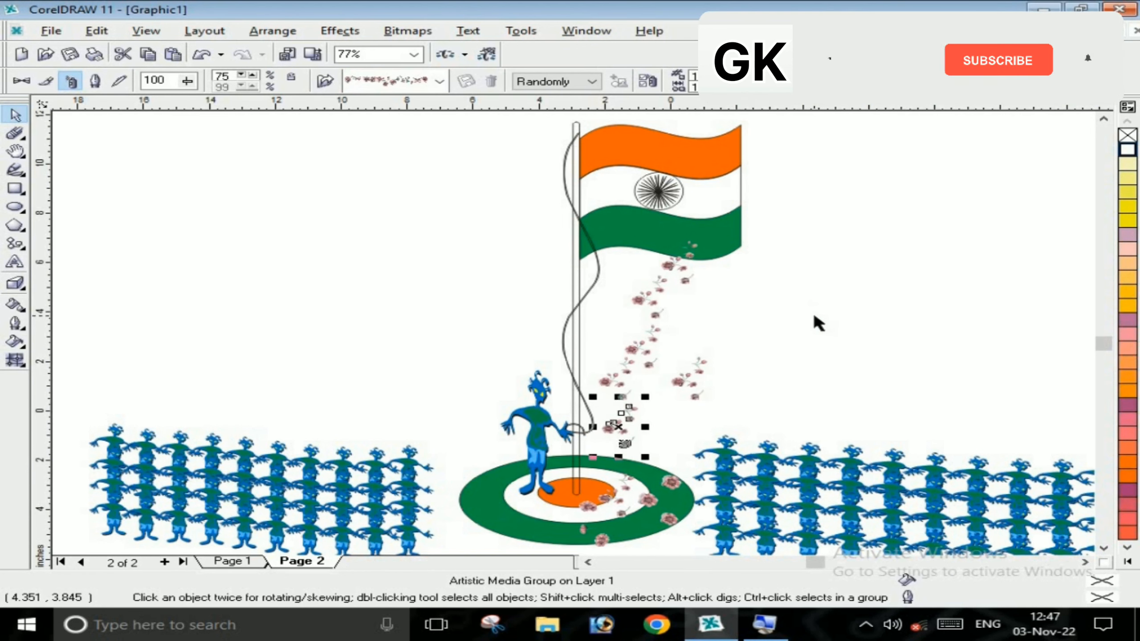
Duplicate the blossom cluster above the ringed base and move the copy right, under the second column
key("plus")
key("Right")
key("Right")
key("Right")
key("Right")
key("Right")
key("Right")
key("Right")
key("Right")
key("Right")
key("Right")
key("Right")
key("Right")
key("Right")
key("Right")
Duplicate the blossom cluster at the flag's lower edge and move the copy down and slightly right to fill the second column's gap
left_click(678, 265)
key("plus")
key("Down")
key("Down")
key("Down")
key("Down")
key("Down")
key("Down")
key("Down")
key("Down")
key("Down")
key("Down")
key("Down")
key("Down")
key("Down")
key("Down")
key("Down")
key("Down")
key("Down")
key("Down")
key("Down")
key("Down")
key("Right")
key("Right")
left_click(807, 341)
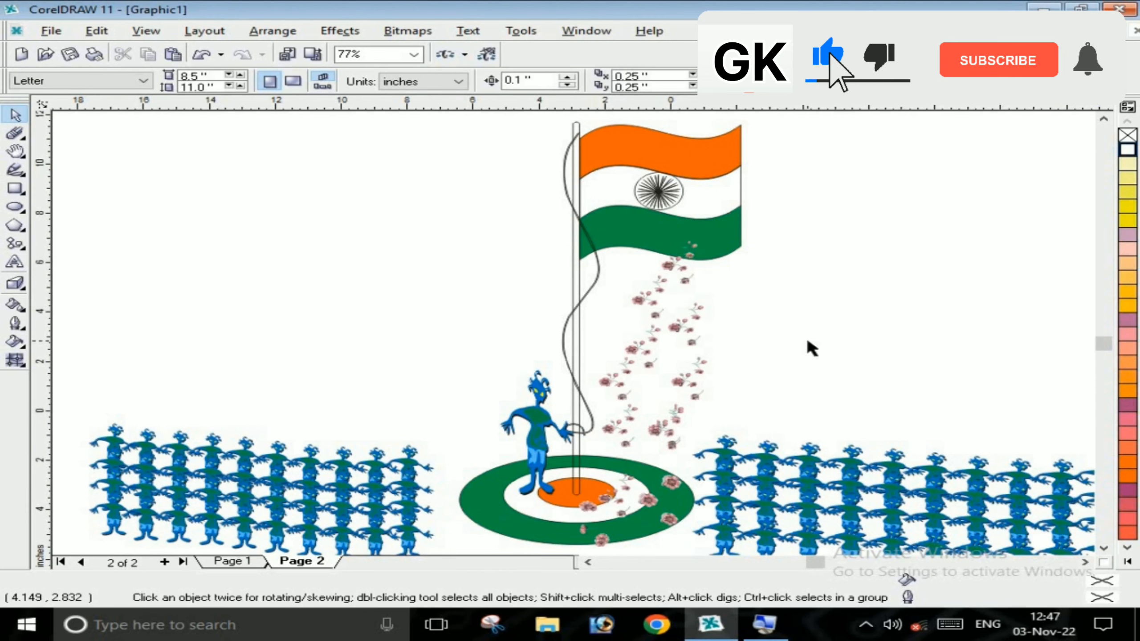